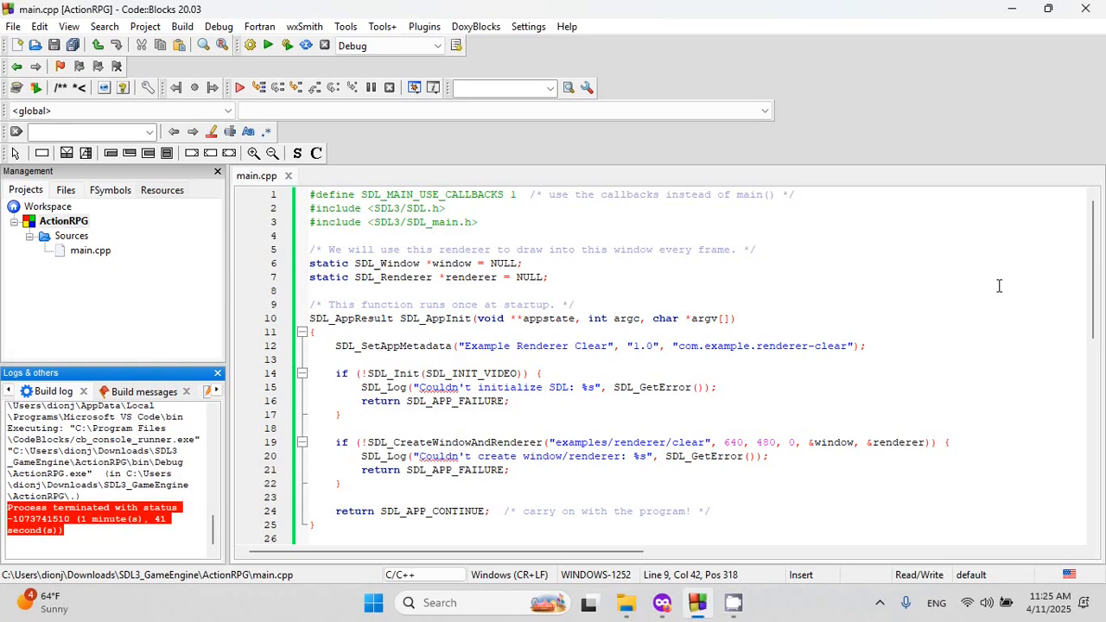
Step: Switch to the browser and reload the libsdl.org home page repeatedly to examine the featured games made with SDL
left_click(662, 602)
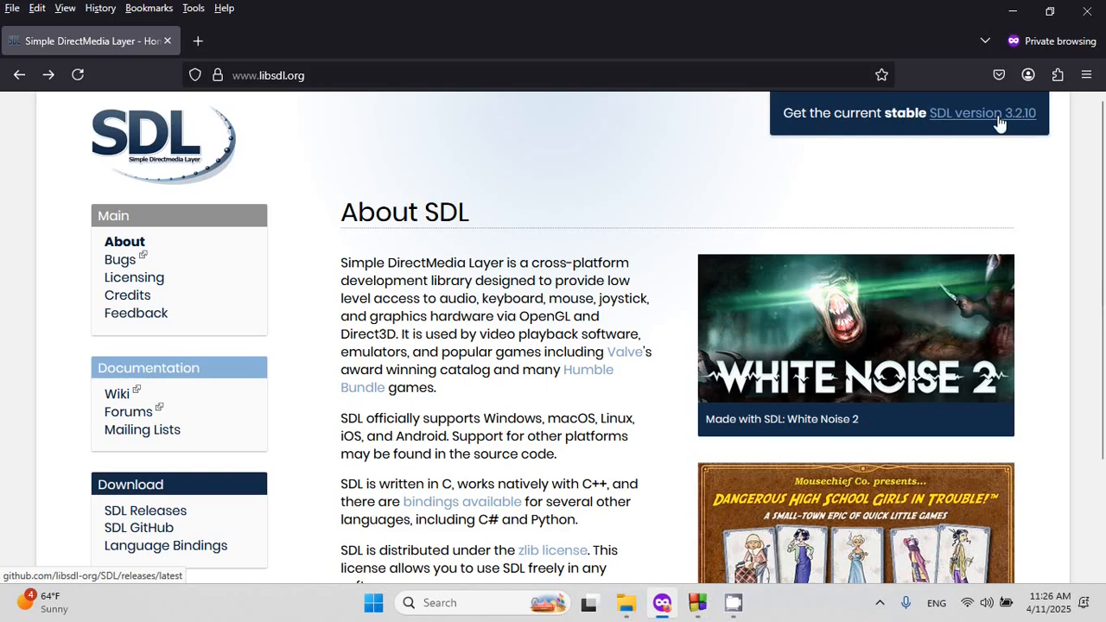
scroll(859, 338, "down", 3)
scroll(859, 338, "up", 3)
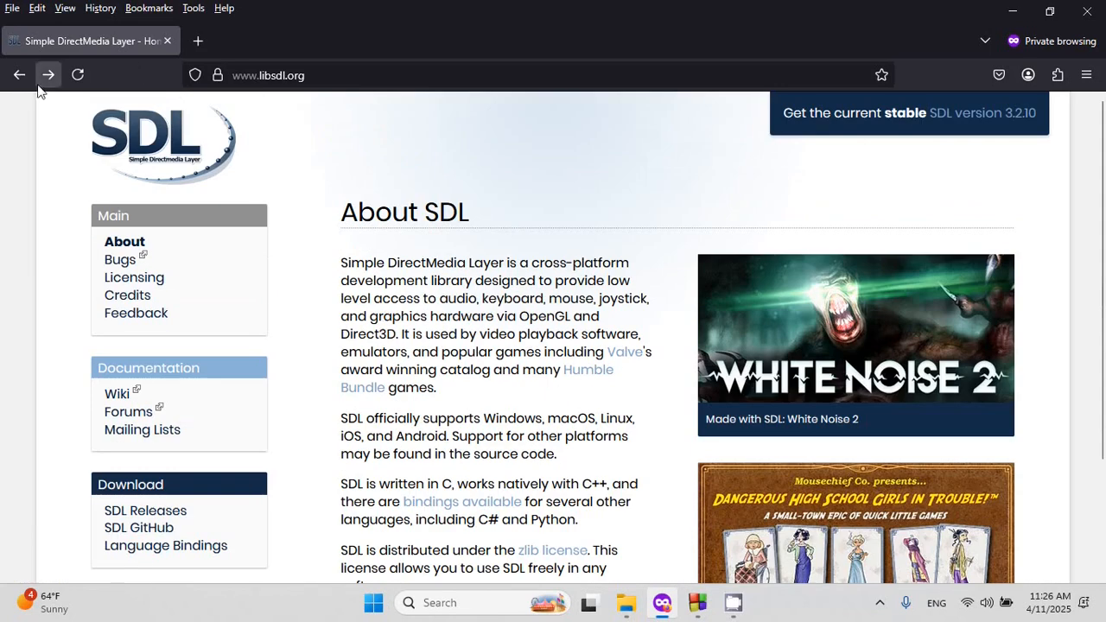
left_click(77, 85)
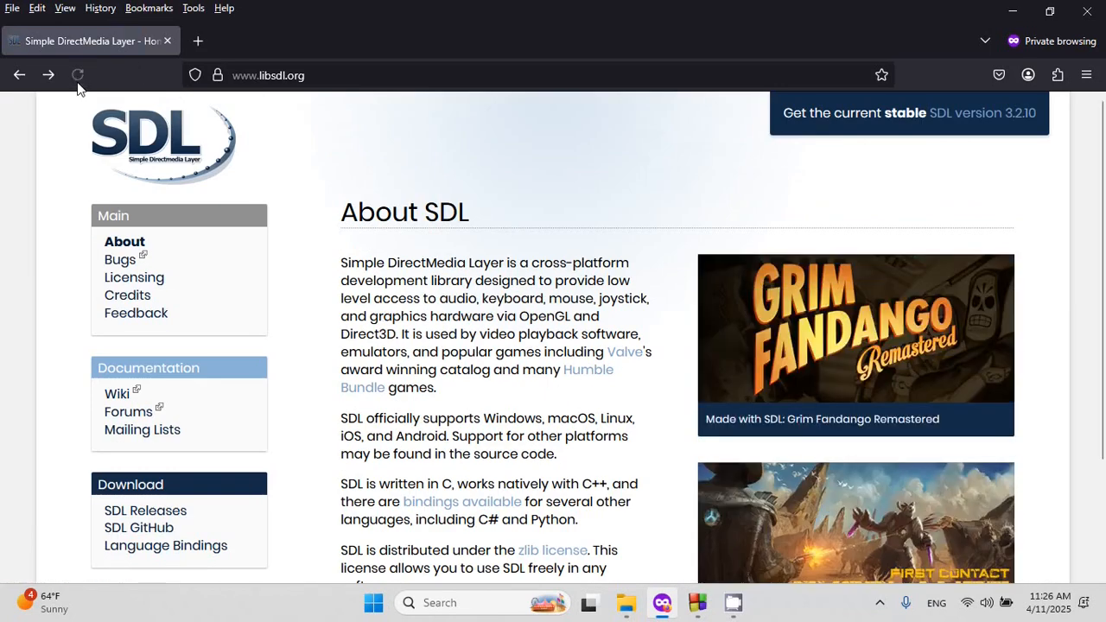
left_click(77, 86)
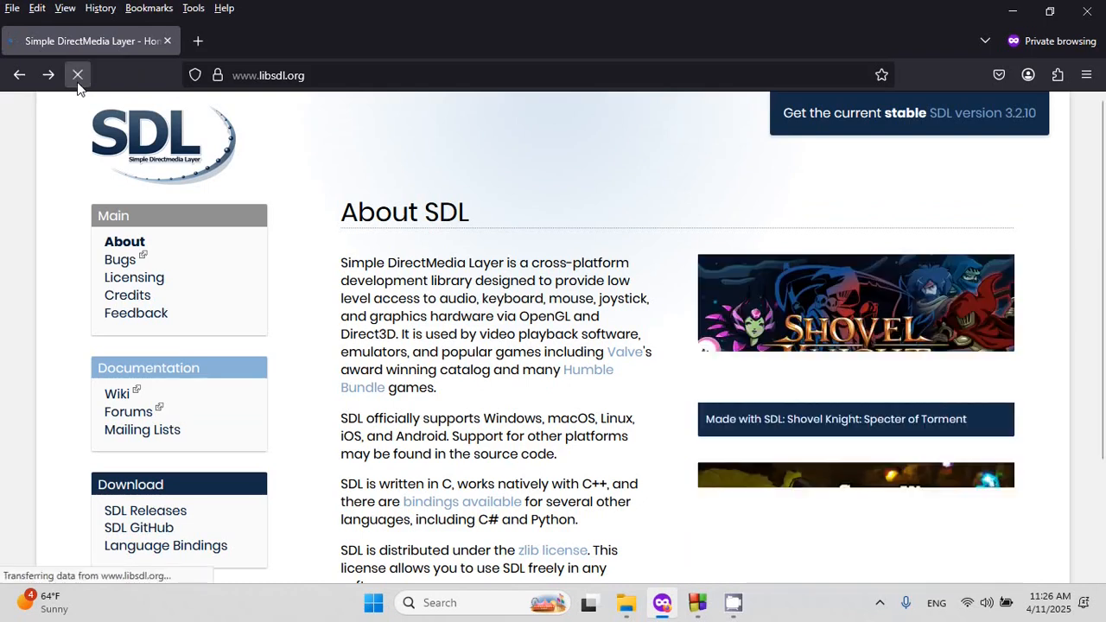
left_click(77, 85)
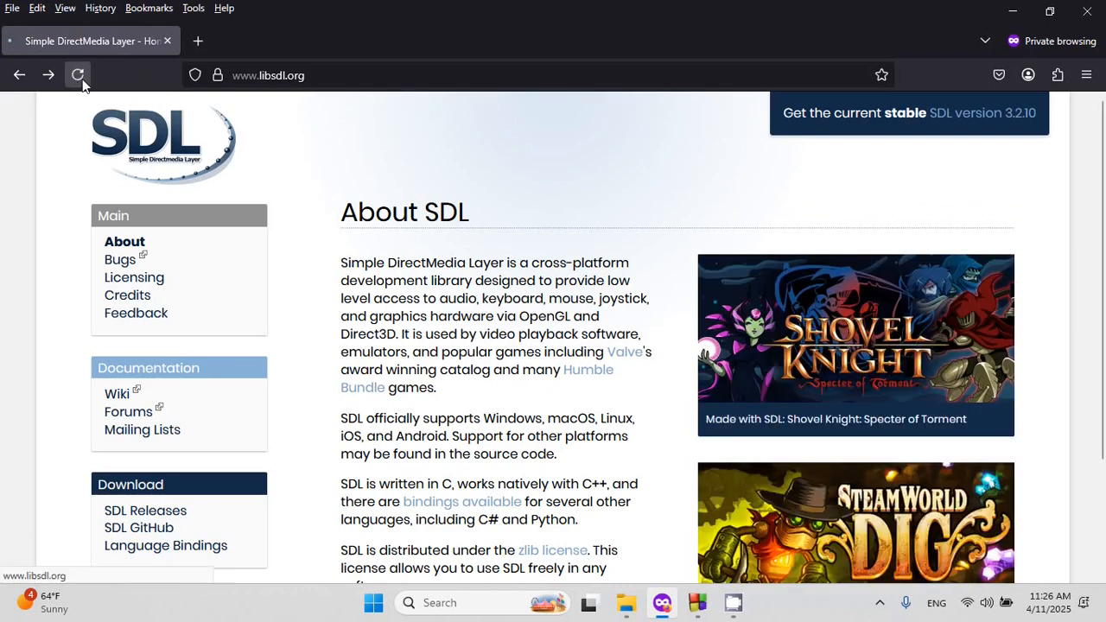
left_click(78, 77)
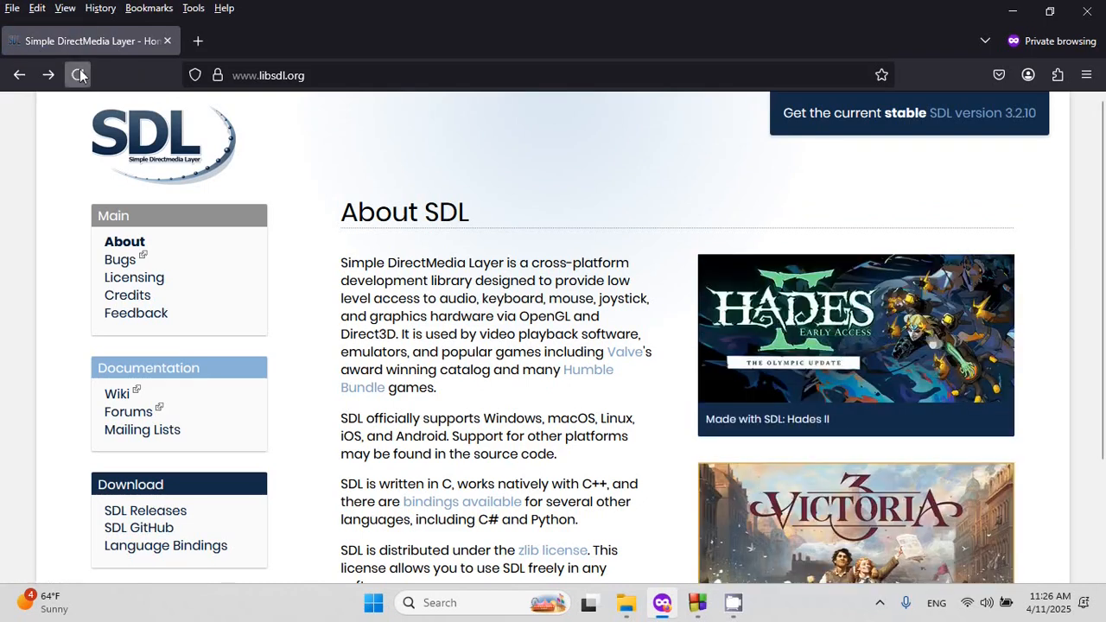
left_click(78, 77)
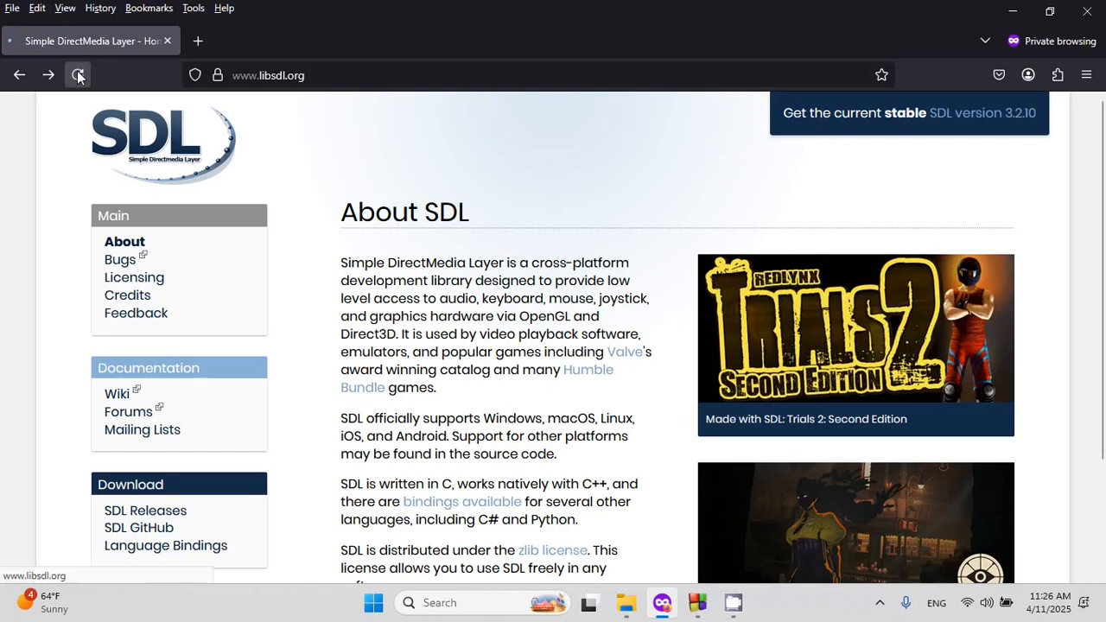
left_click(78, 75)
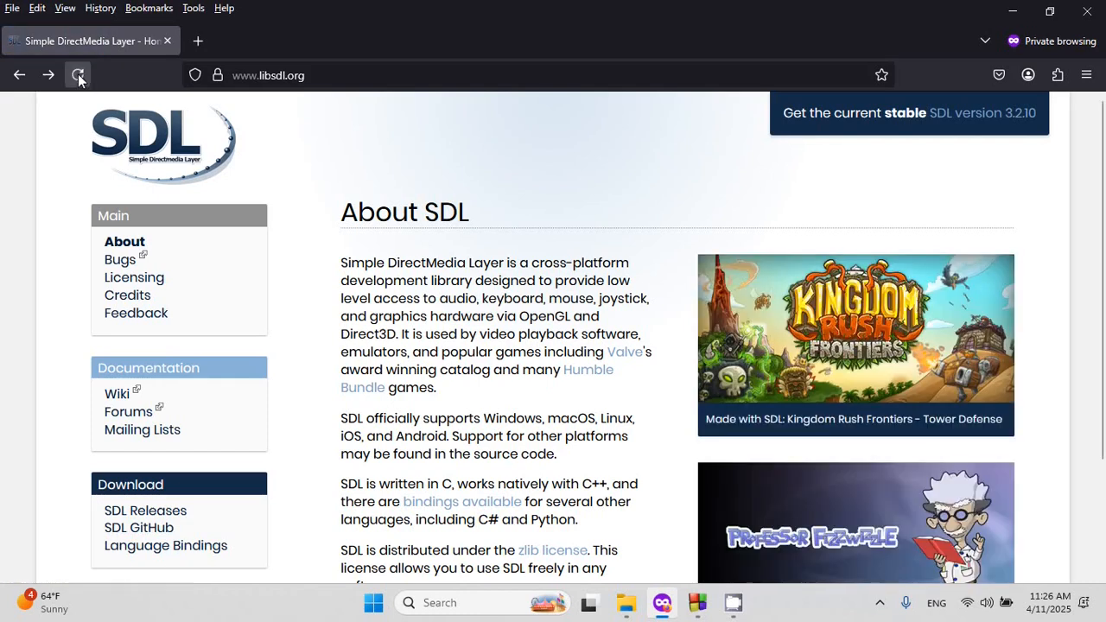
left_click(78, 75)
left_click(77, 76)
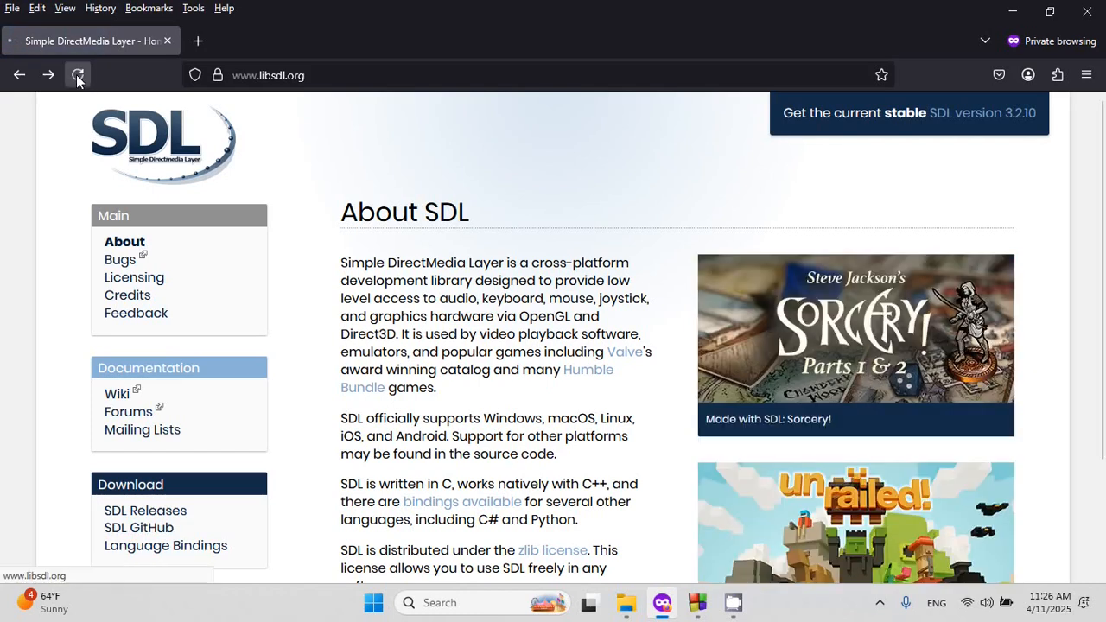
left_click(77, 78)
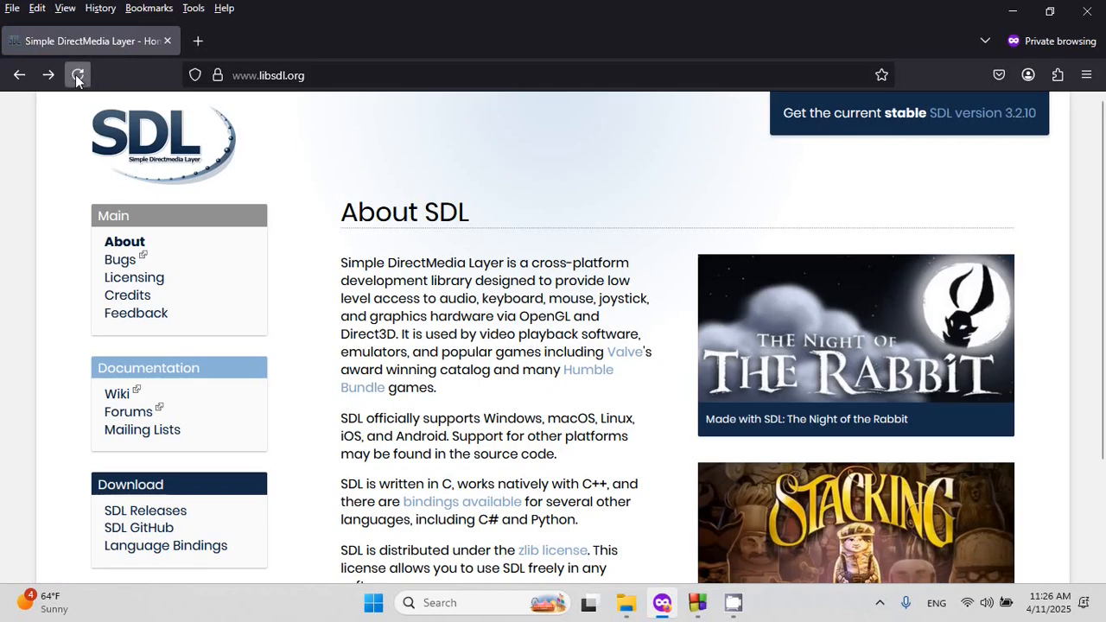
left_click(78, 76)
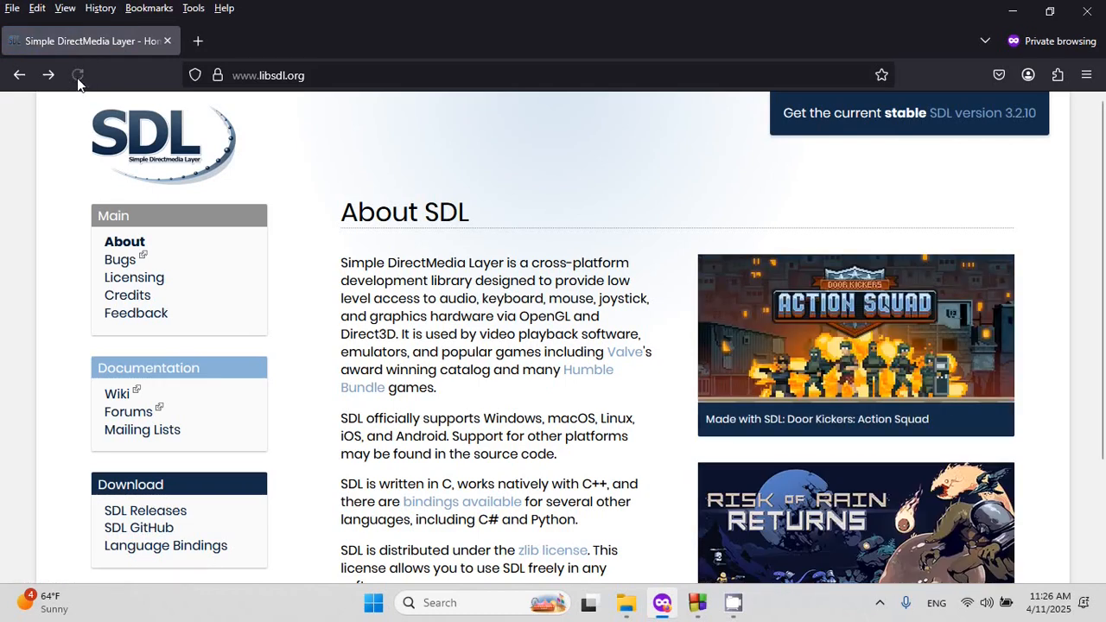
left_click(78, 76)
left_click(78, 76)
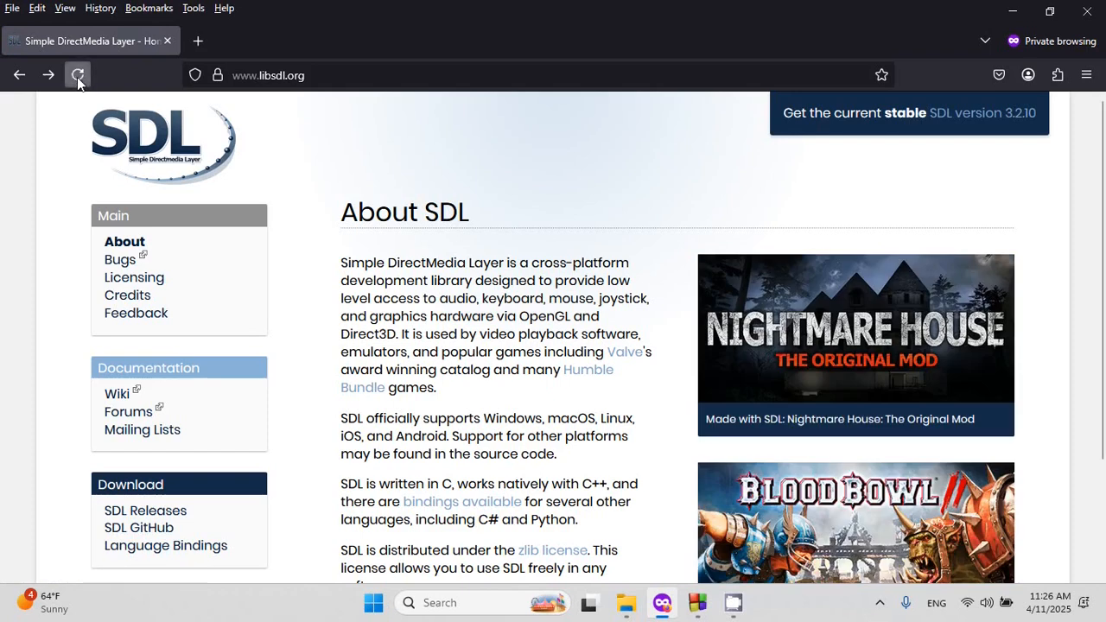
left_click(78, 77)
left_click(78, 76)
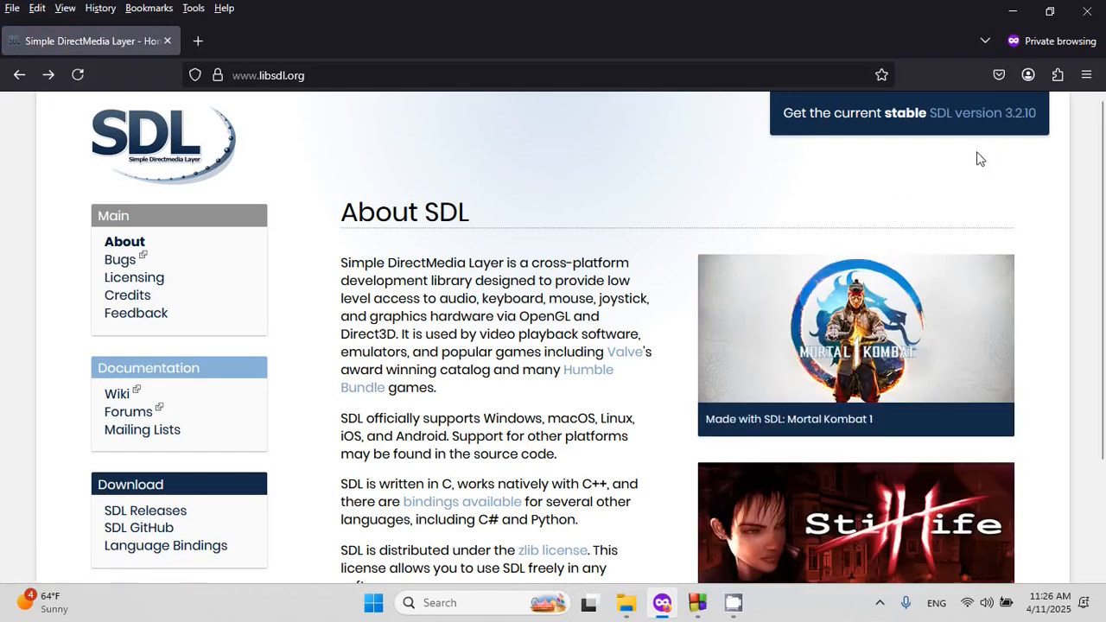
Step: Open the current stable SDL 3.2.10 release page to examine its changes and downloadable assets, and return to Code::Blocks
left_click(979, 129)
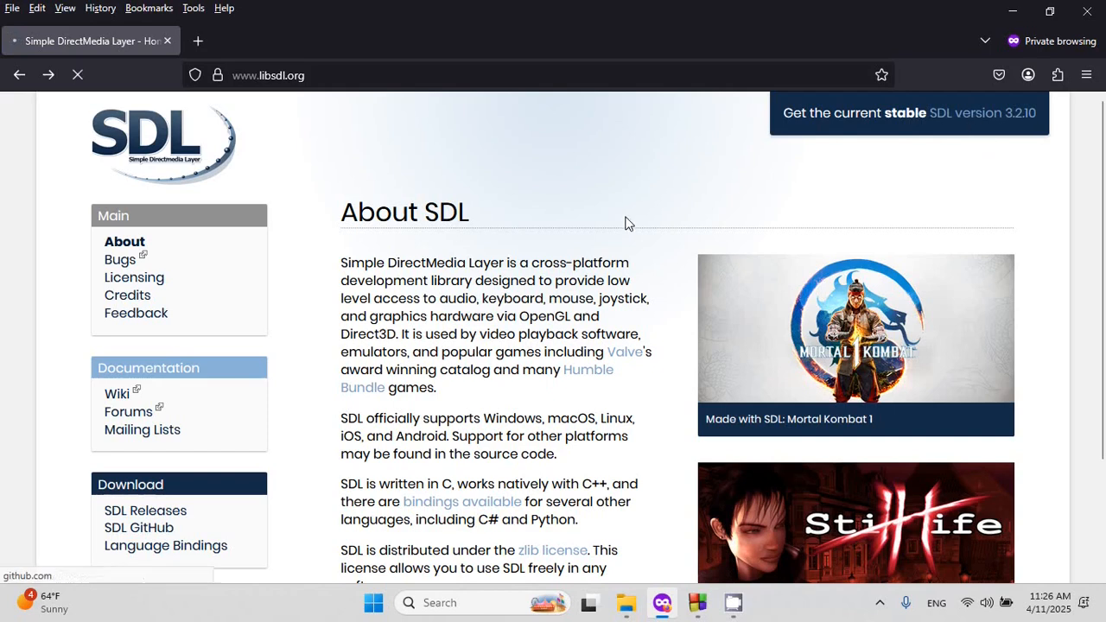
scroll(441, 323, "down", 5)
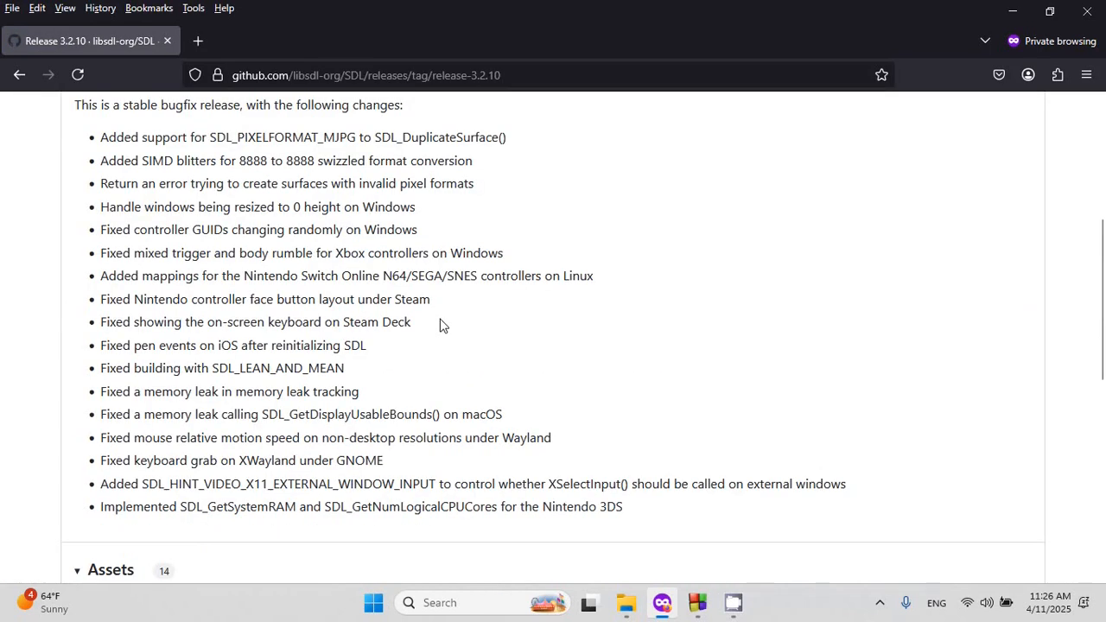
scroll(304, 404, "up", 3)
scroll(304, 404, "up", 1)
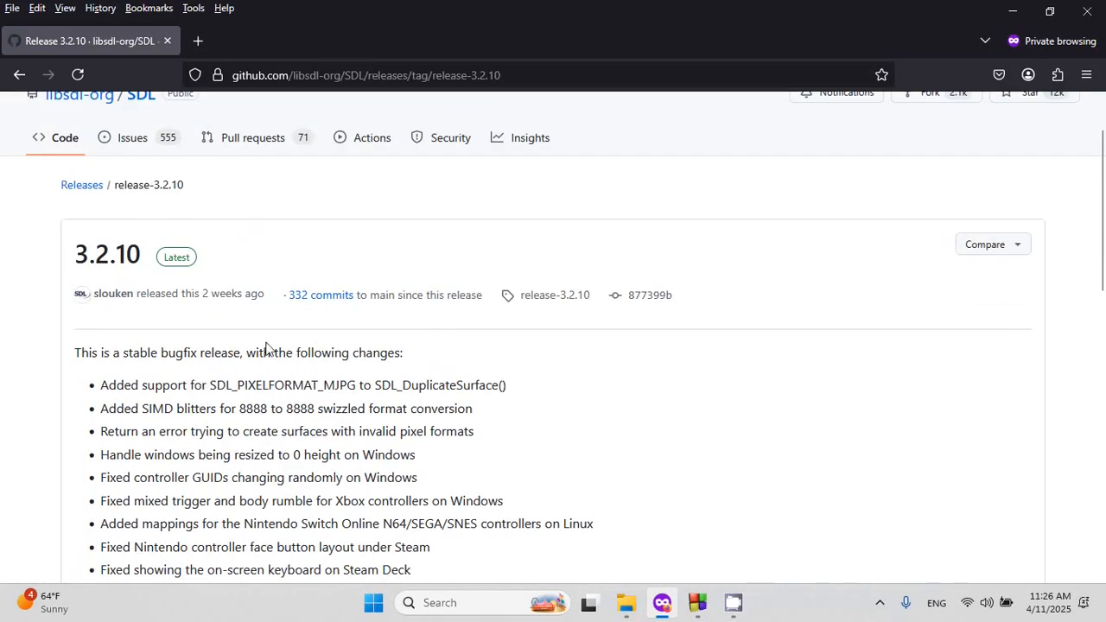
scroll(266, 349, "down", 5)
scroll(208, 370, "up", 4)
scroll(193, 360, "down", 3)
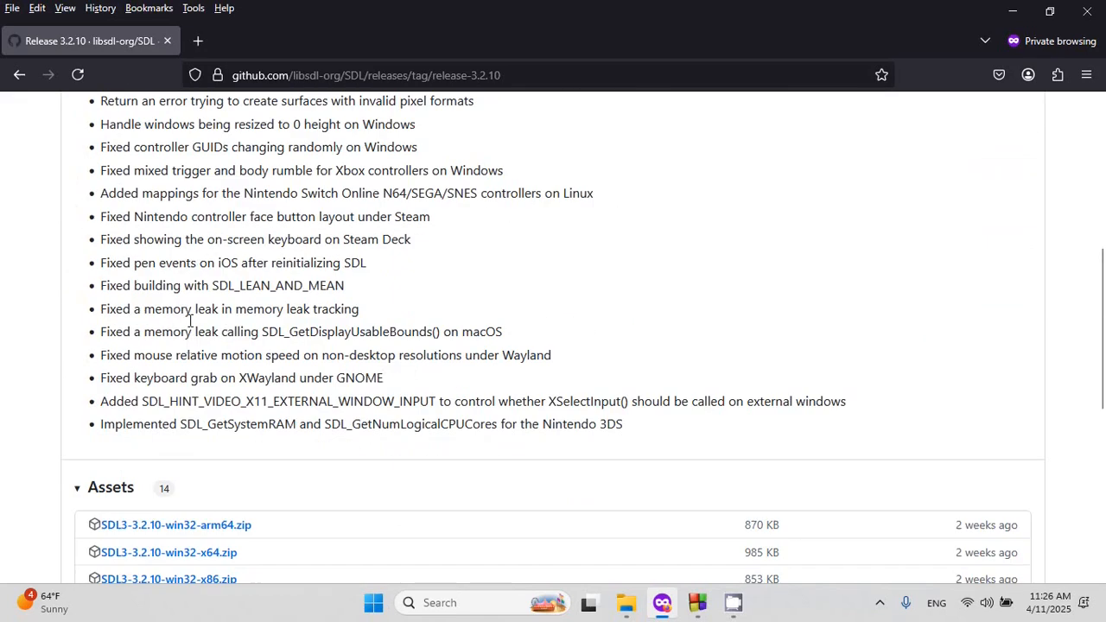
scroll(205, 272, "down", 5)
scroll(274, 357, "up", 1)
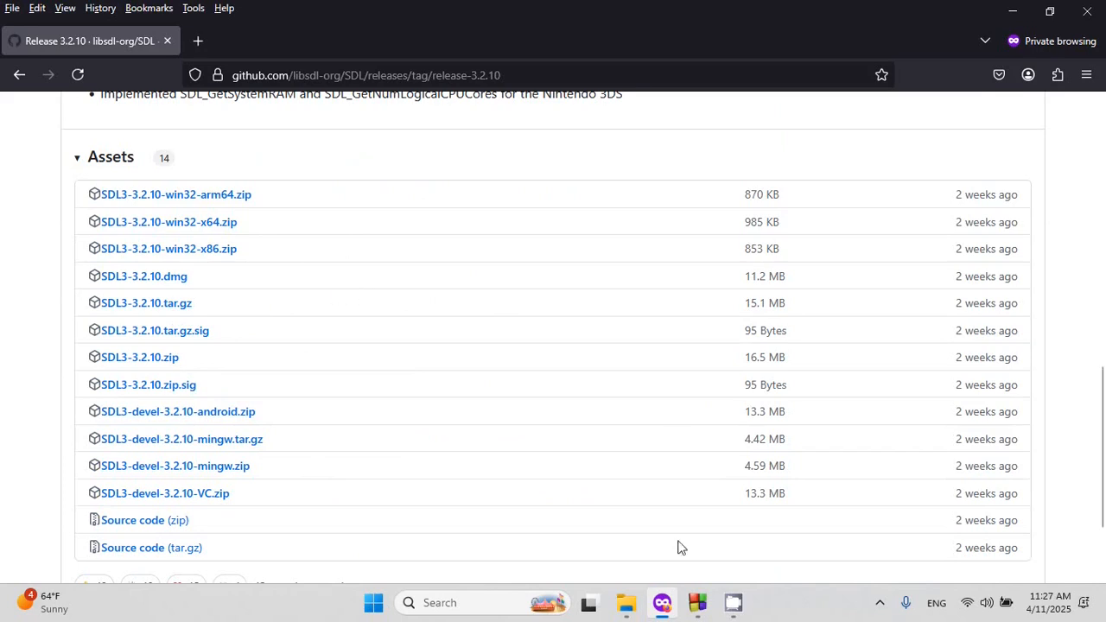
left_click(698, 603)
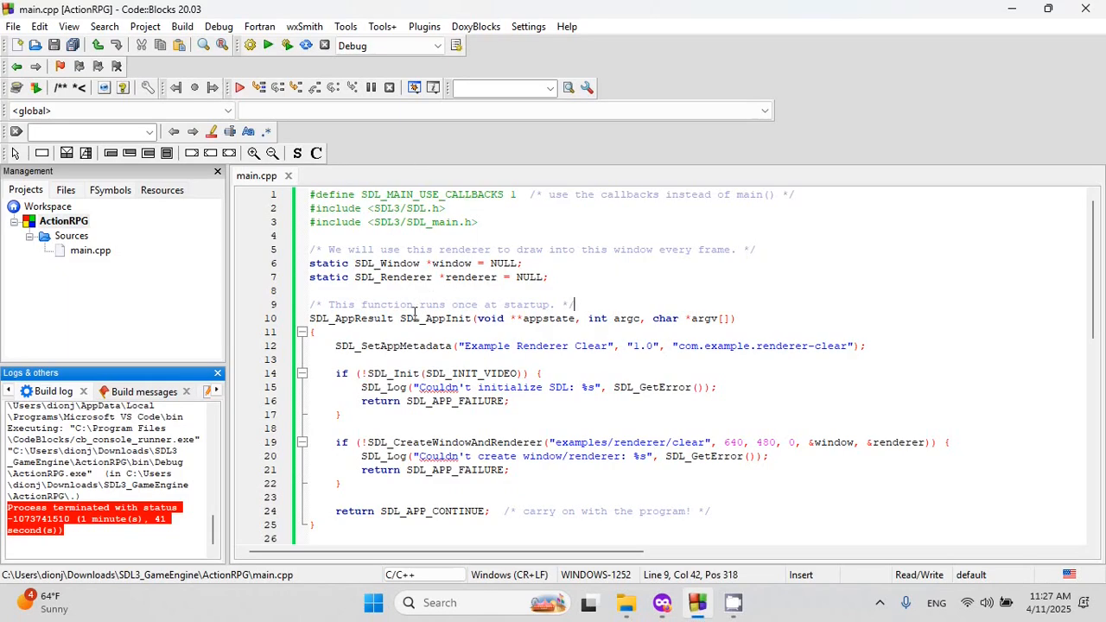
left_click(13, 26)
mouse_move(30, 47)
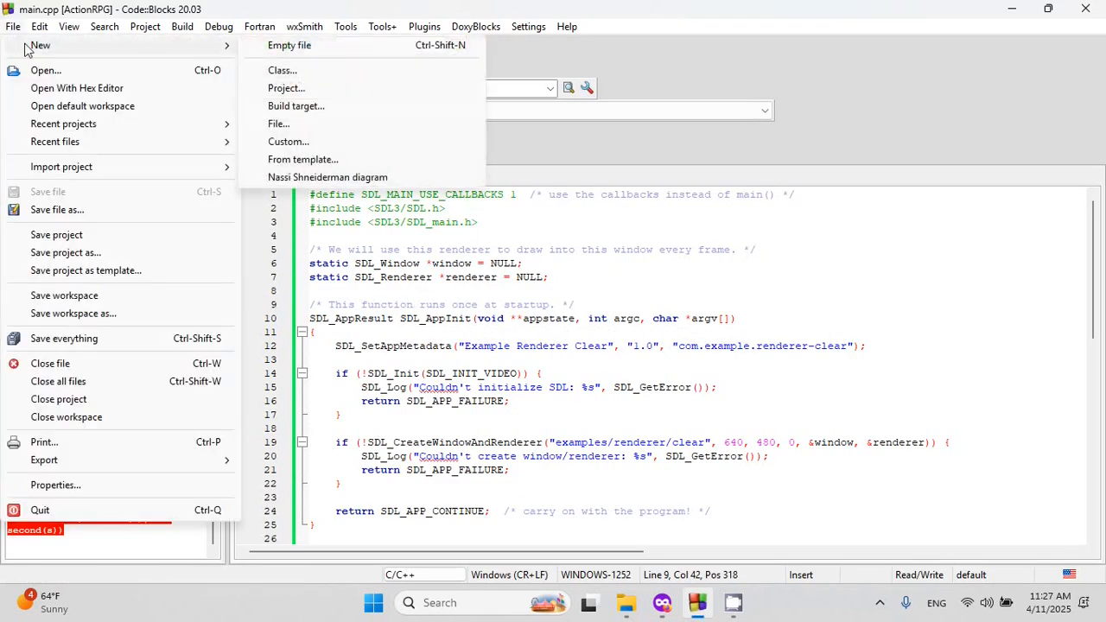
left_click(284, 90)
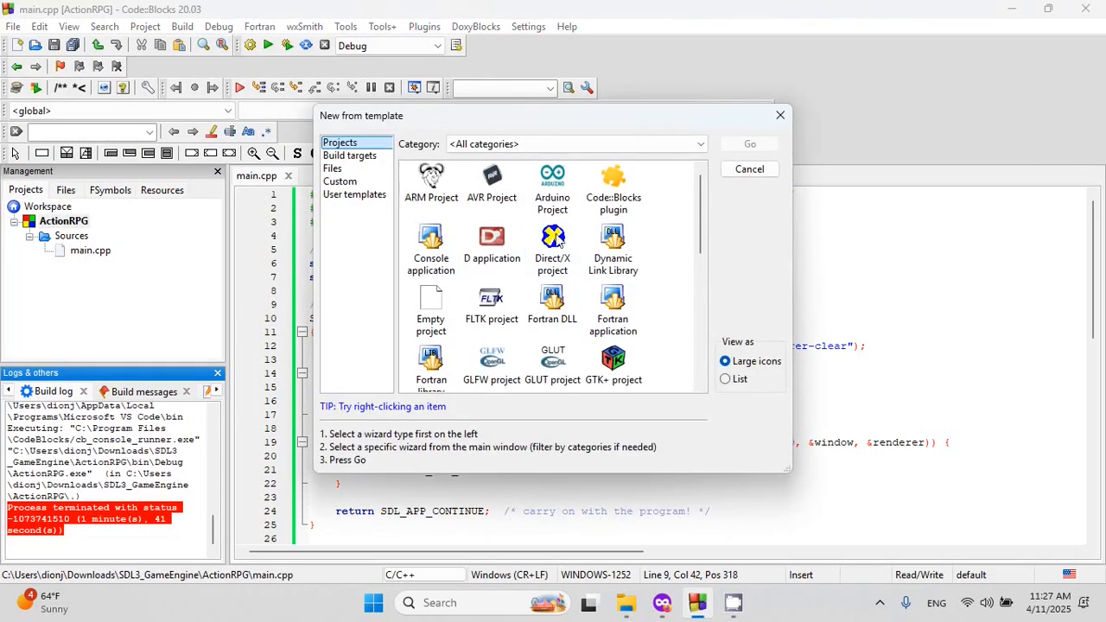
scroll(542, 273, "down", 3)
scroll(534, 244, "down", 3)
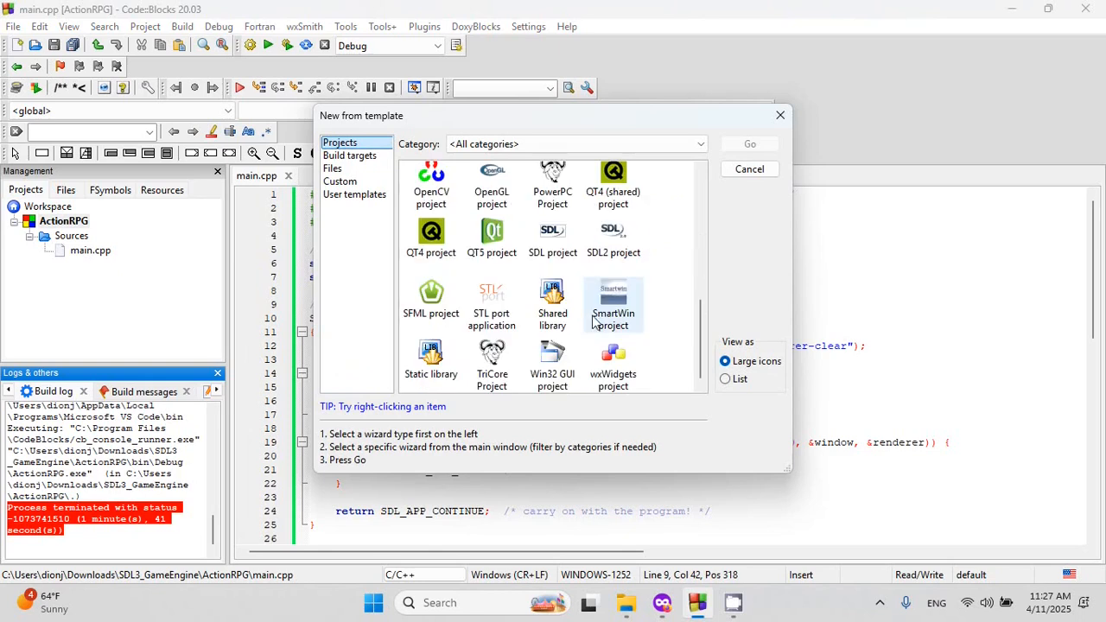
scroll(534, 244, "up", 6)
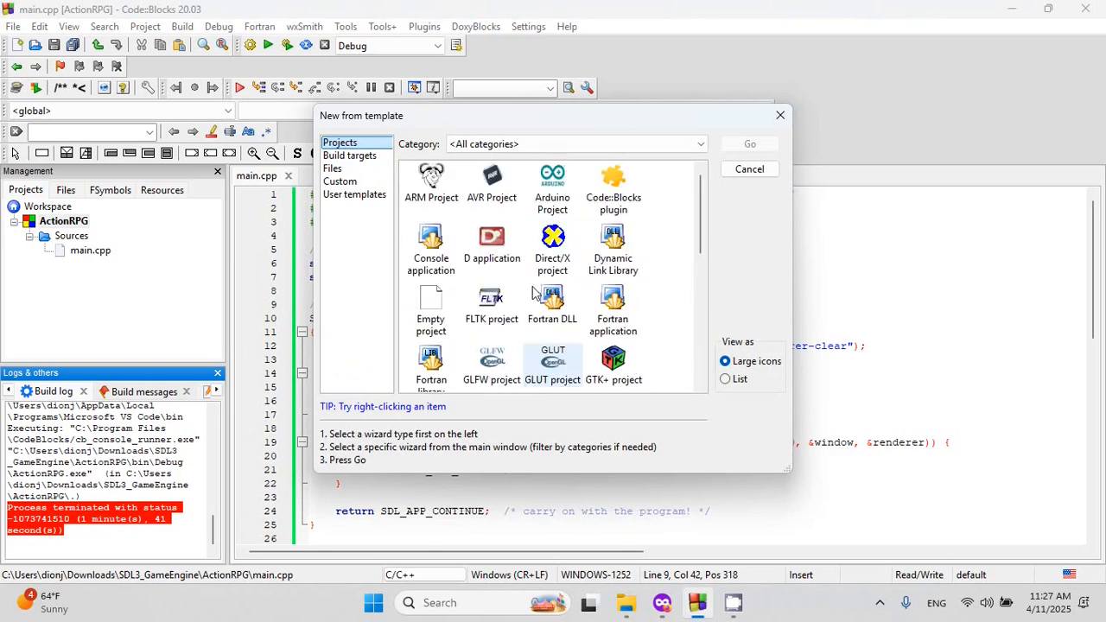
left_click(445, 250)
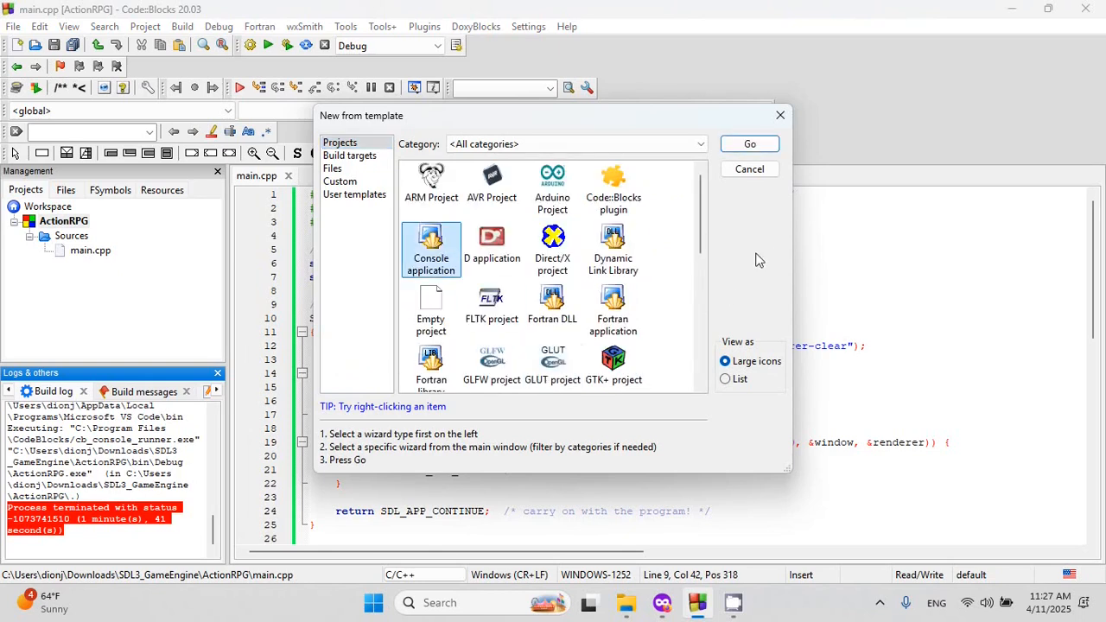
left_click(750, 151)
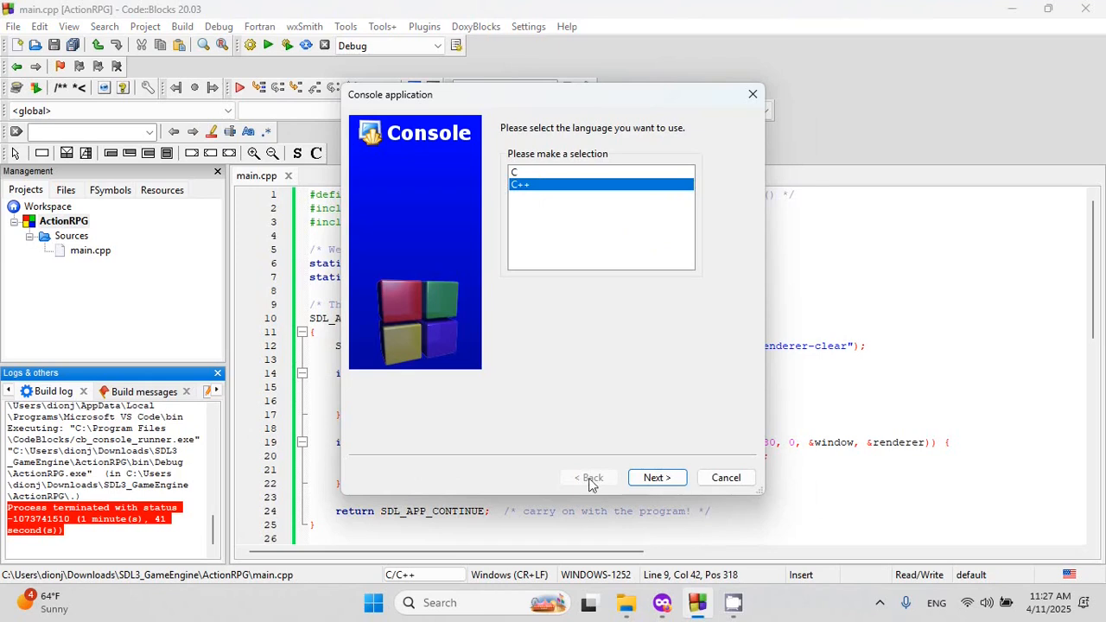
left_click(661, 478)
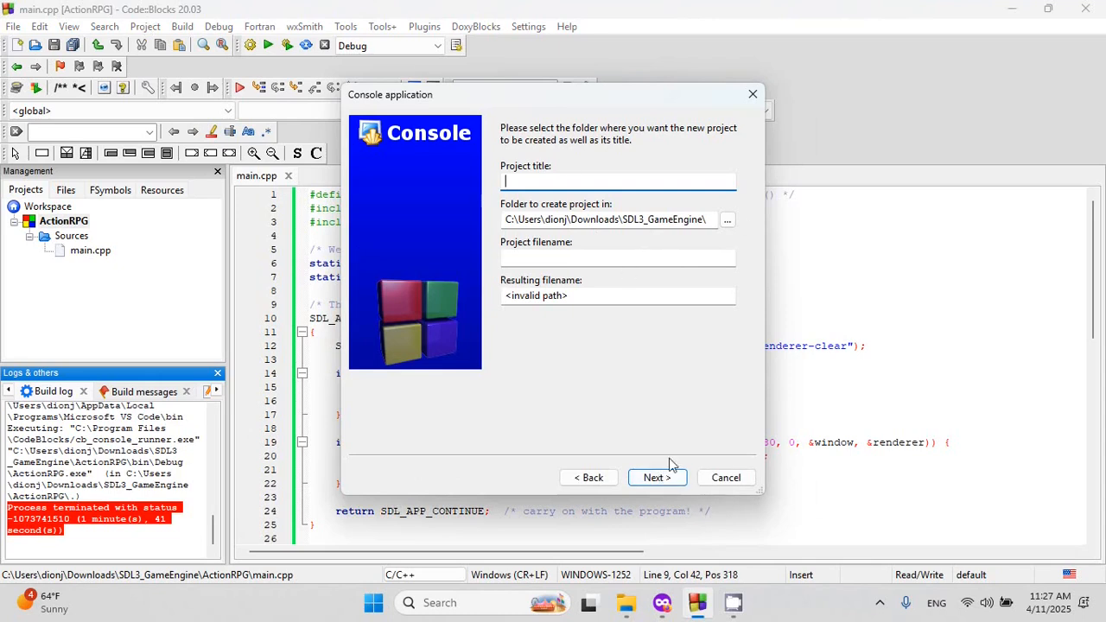
left_click(749, 96)
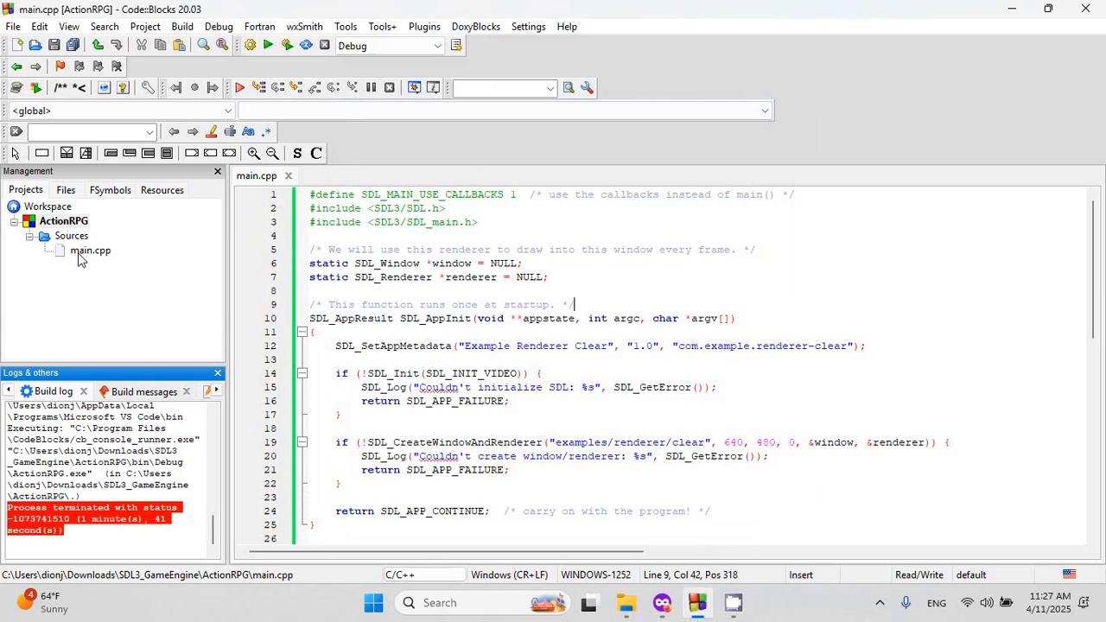
Step: Read through the main.cpp source code and open the build options of the ActionRPG project
scroll(392, 224, "down", 4)
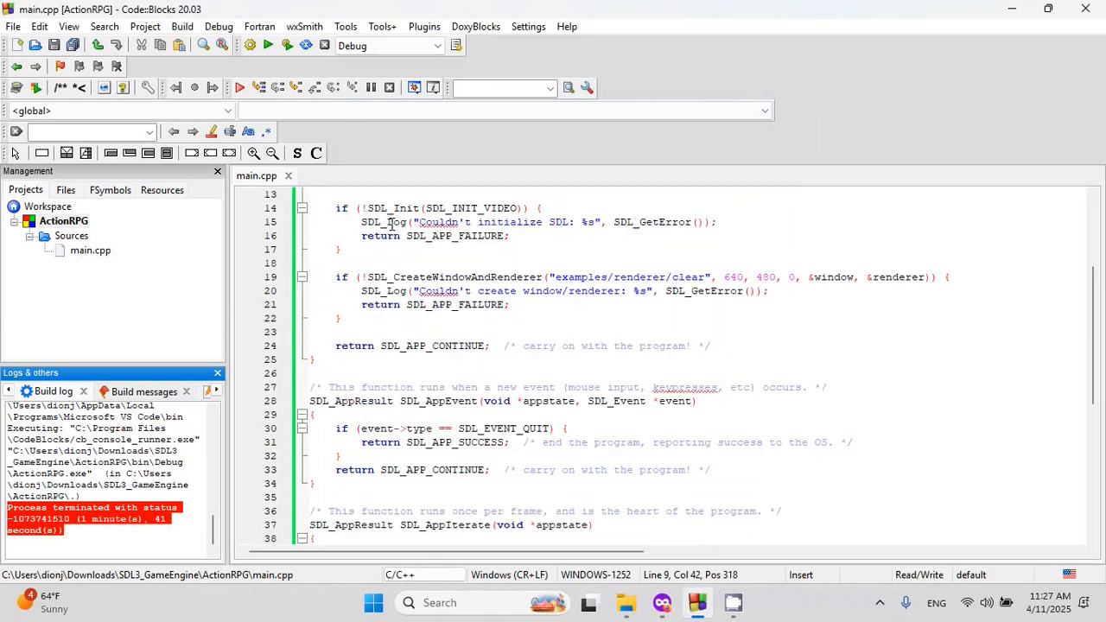
scroll(391, 224, "down", 8)
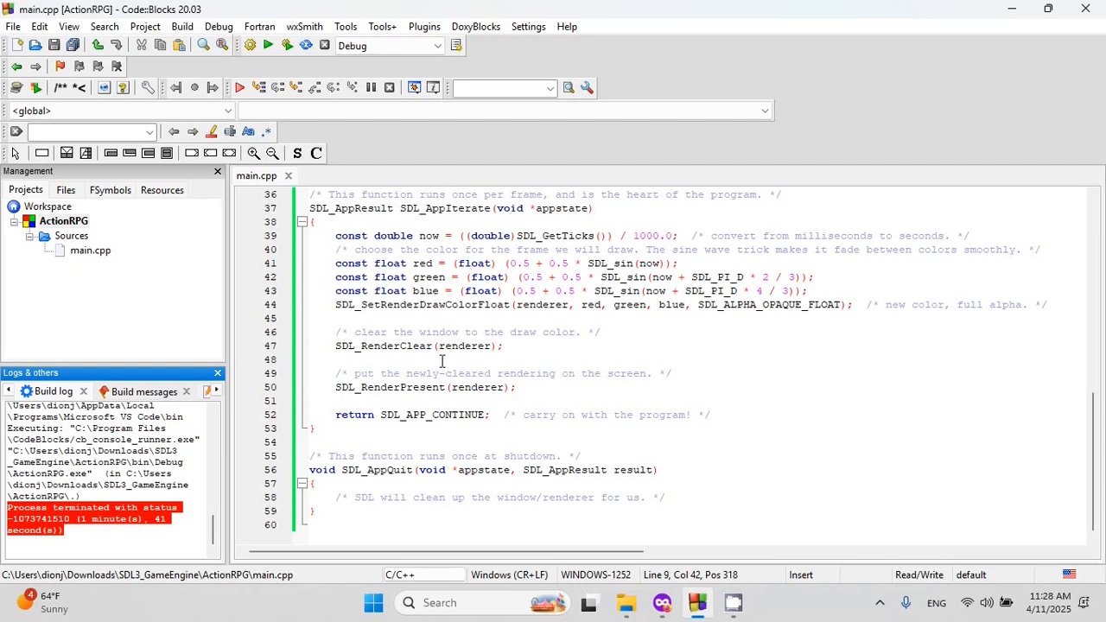
scroll(445, 369, "up", 12)
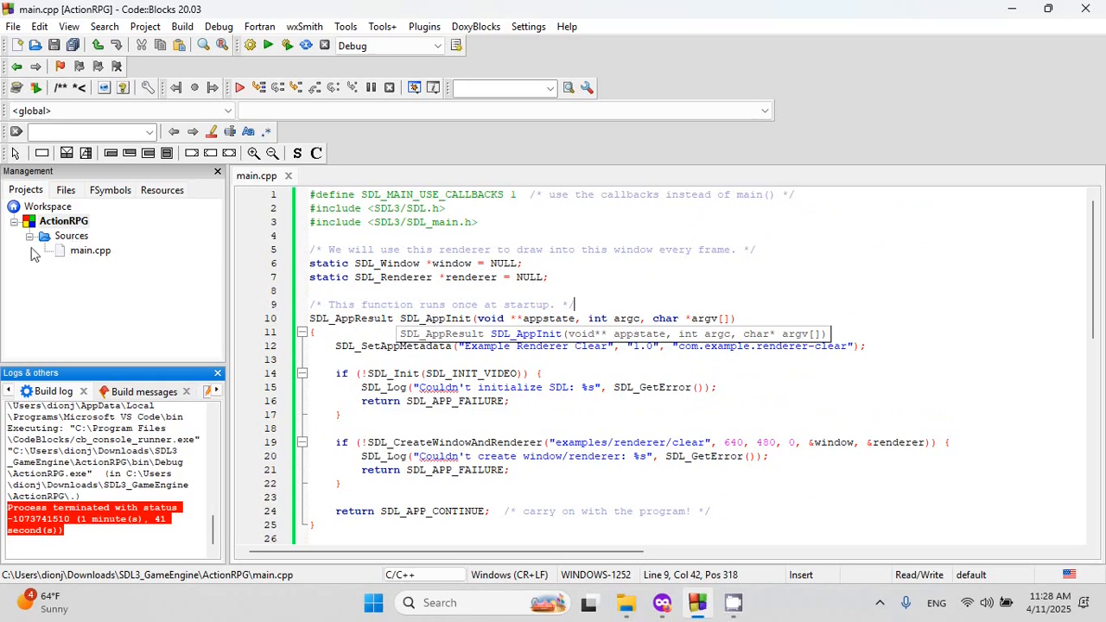
left_click(68, 225)
right_click(67, 227)
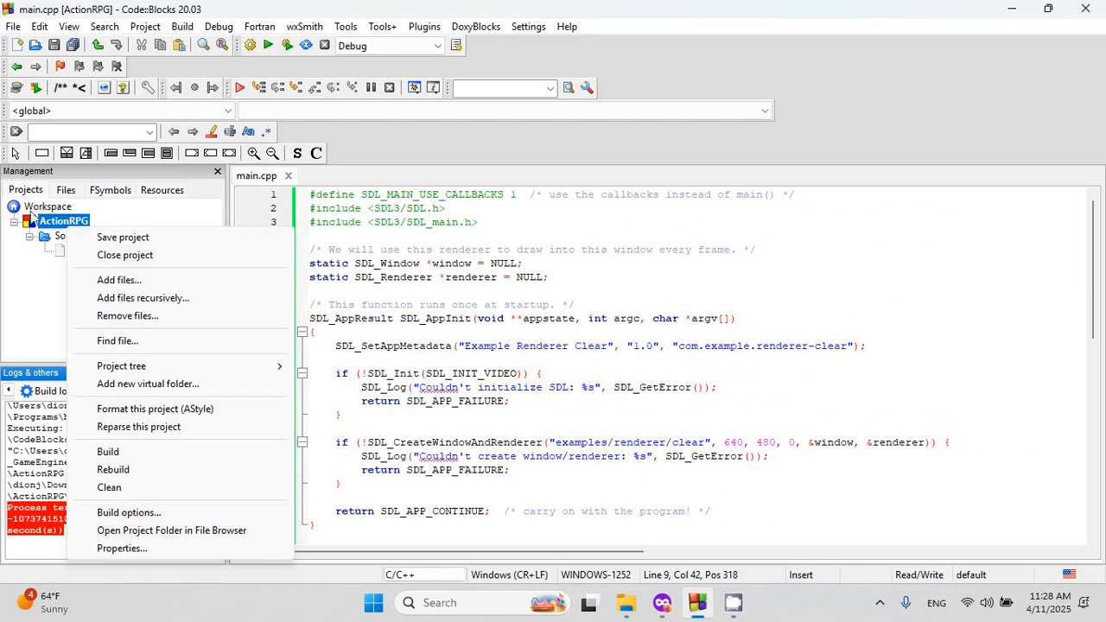
left_click(129, 513)
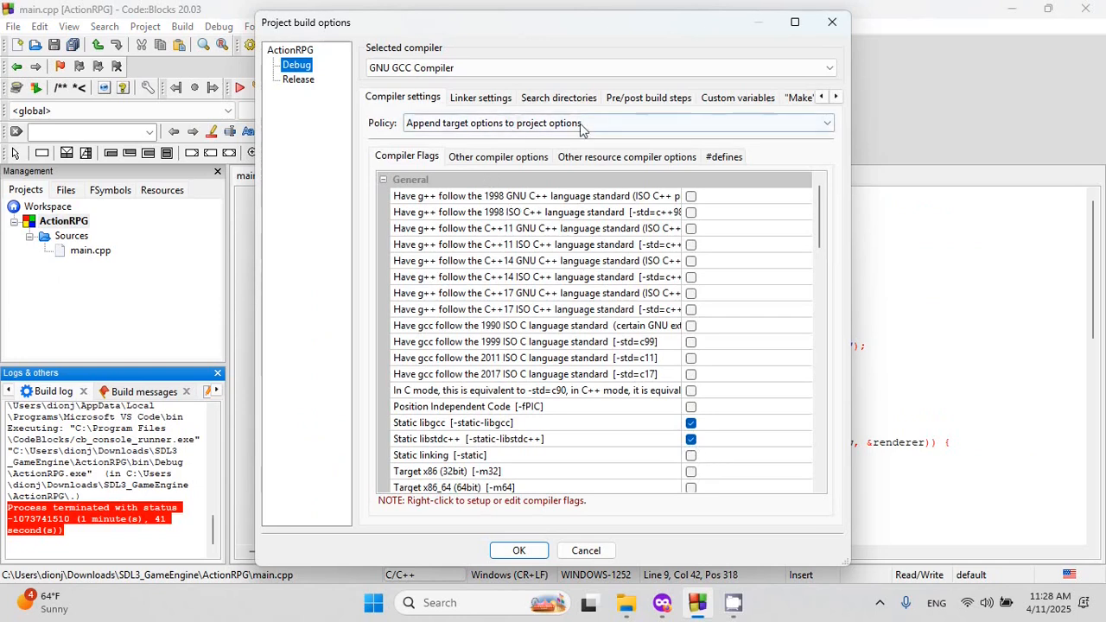
Step: Switch to the File Explorer window showing x86_64-w64-mingw32 and go up to the SDL3_GameEngine folder
mouse_move(626, 602)
mouse_move(694, 501)
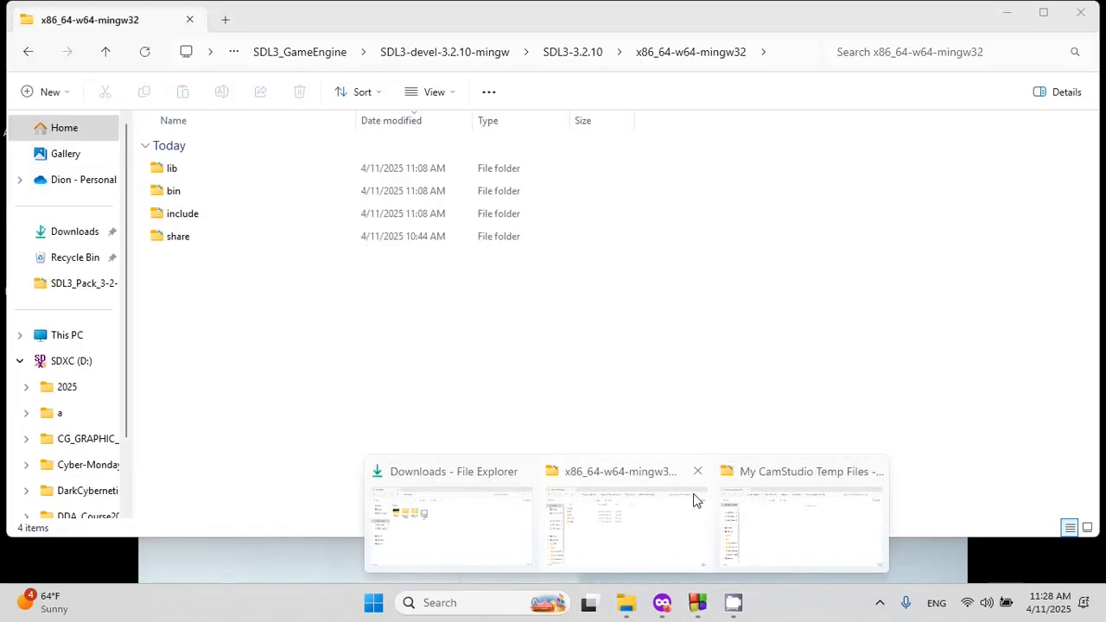
left_click(632, 505)
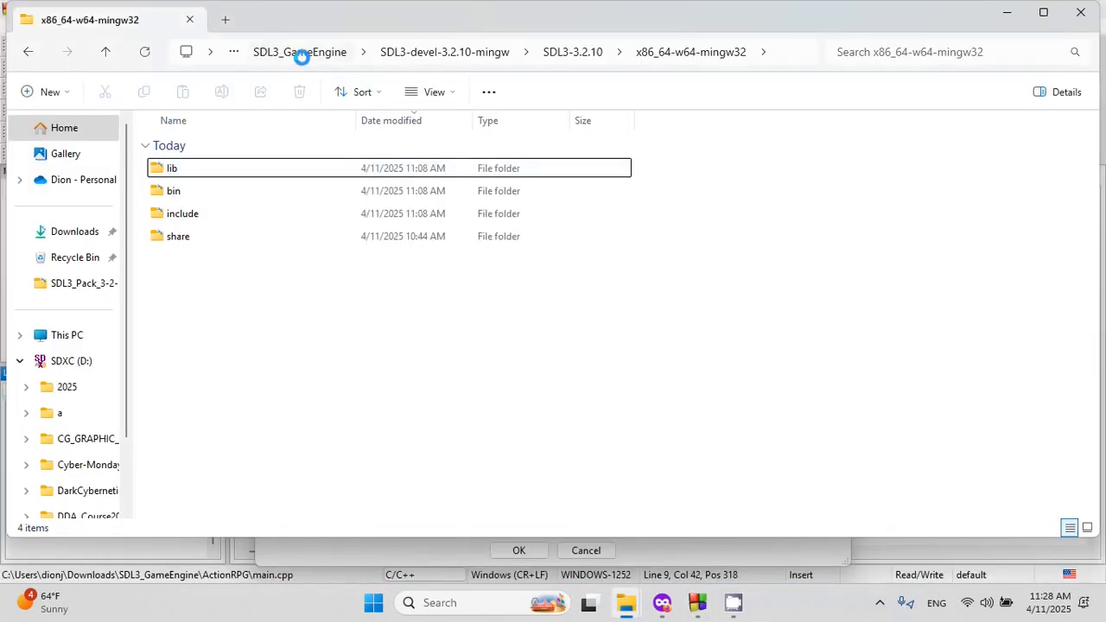
left_click(299, 52)
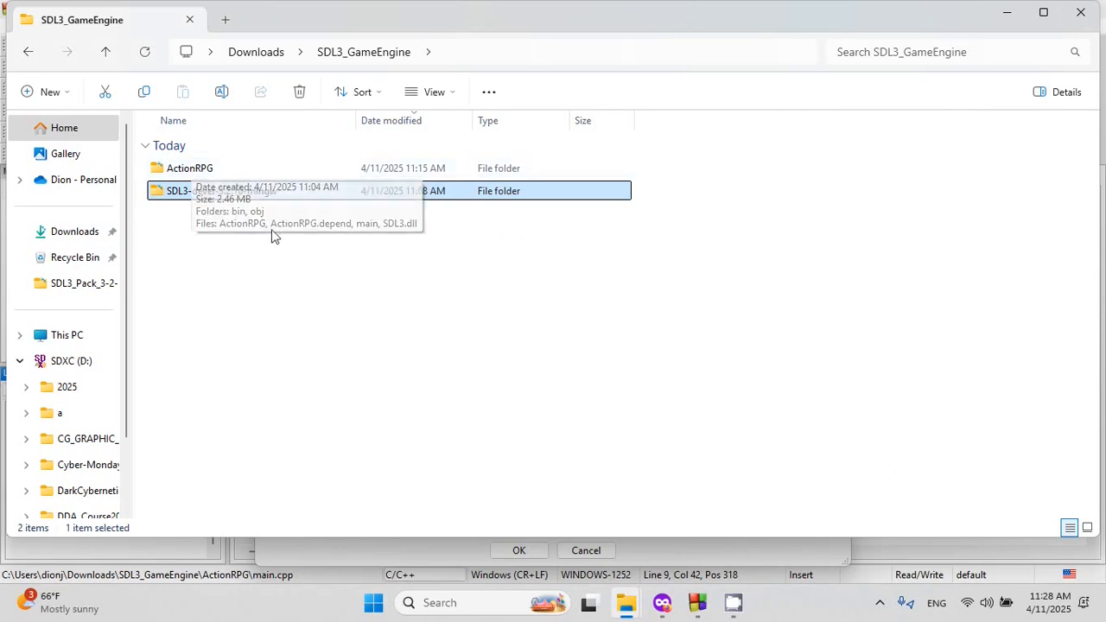
Step: Examine SDL3.dll in the ActionRPG folder and in the SDL3-3.2.10-win32-x64 folder inside Downloads\SDL3_Pack_3-2-10
left_click(191, 171)
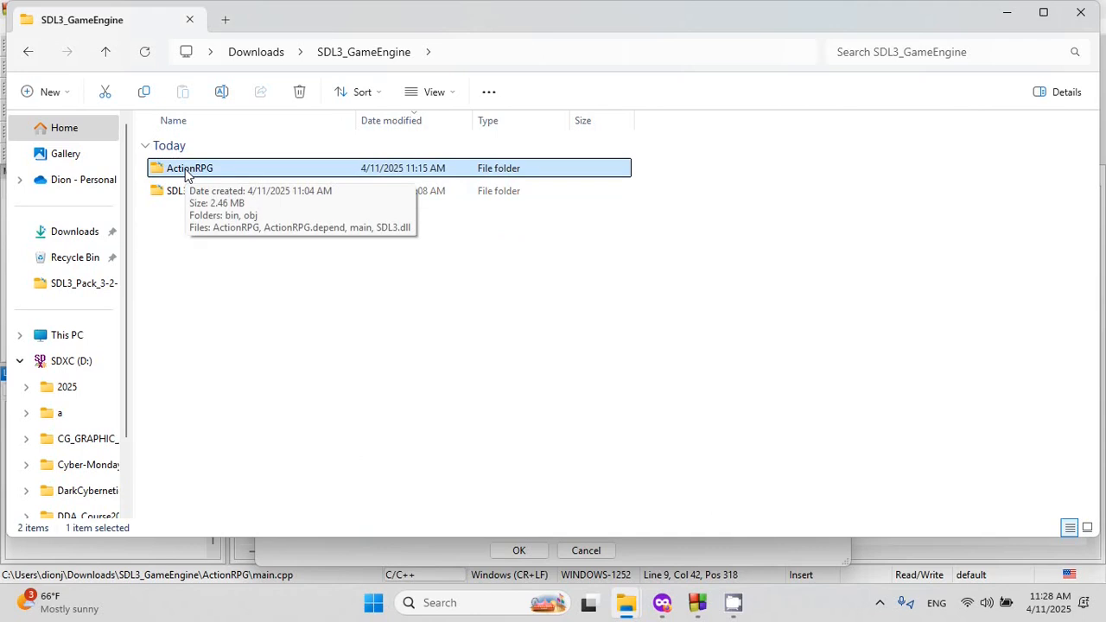
double_click(186, 171)
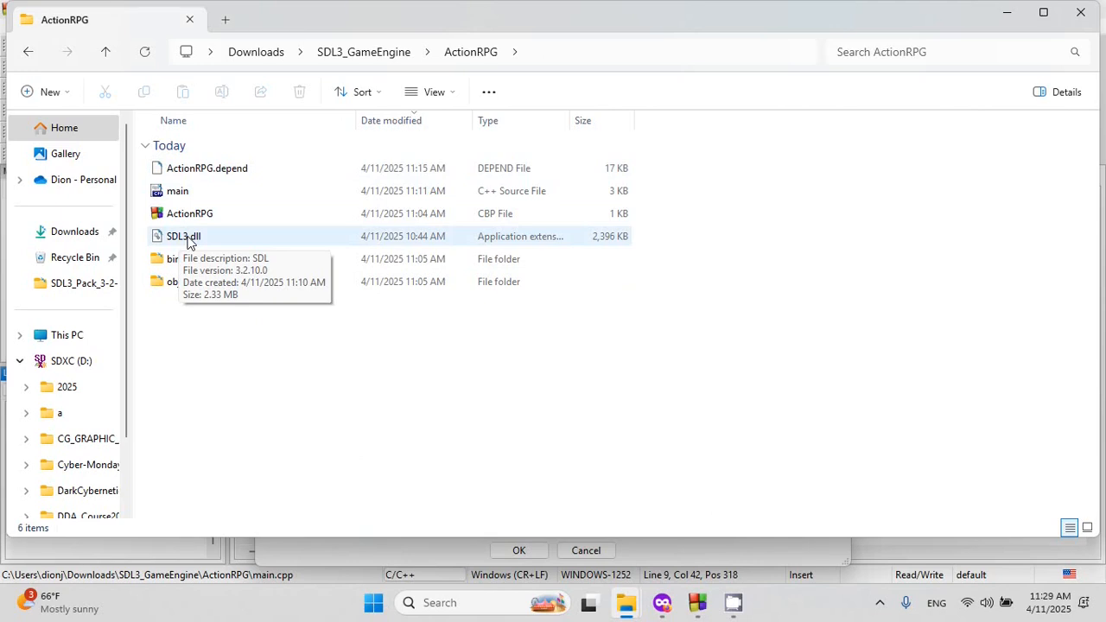
left_click(372, 52)
left_click(256, 51)
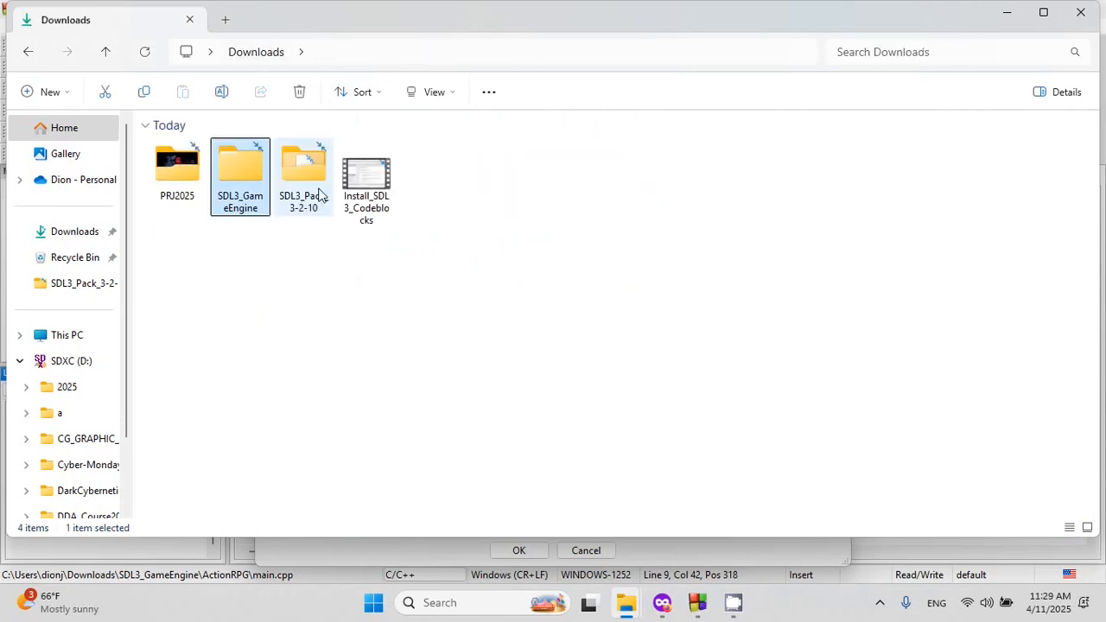
double_click(310, 198)
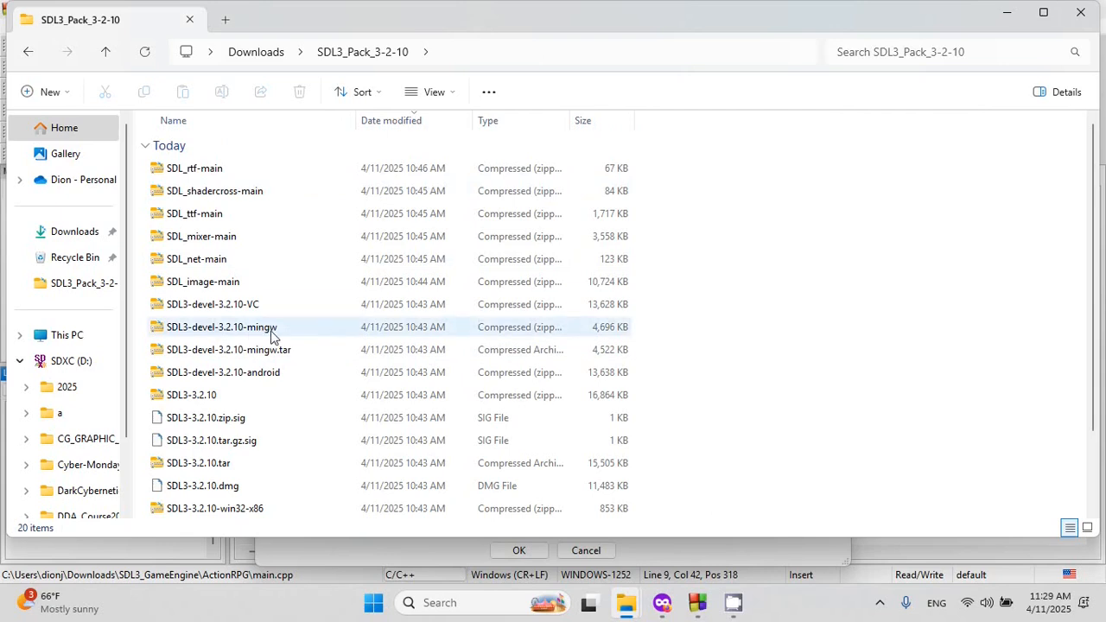
scroll(298, 348, "down", 2)
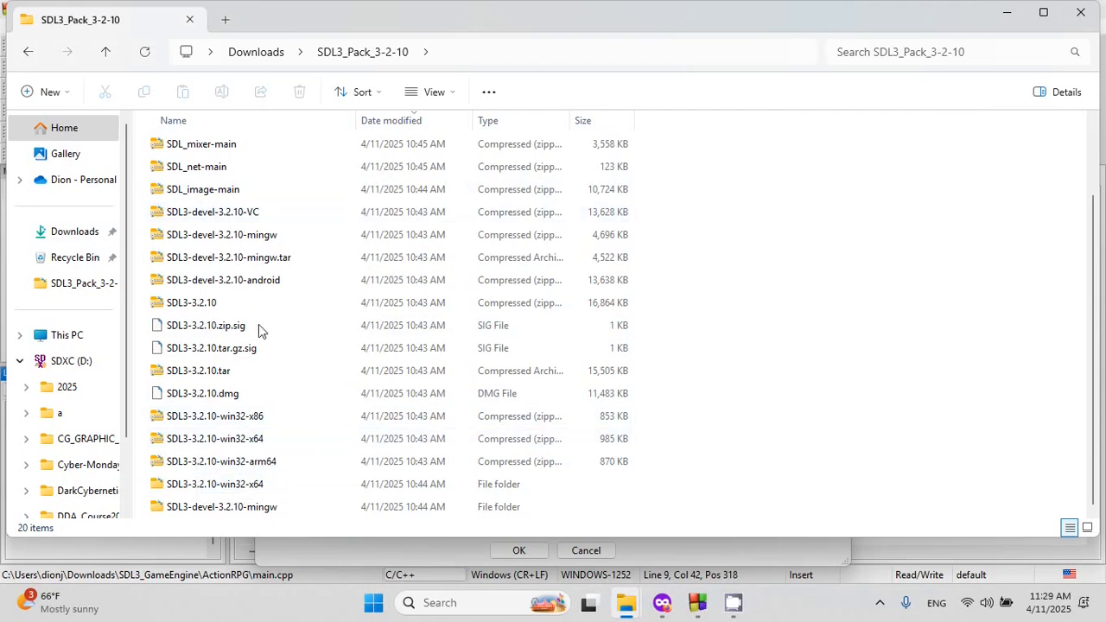
double_click(239, 485)
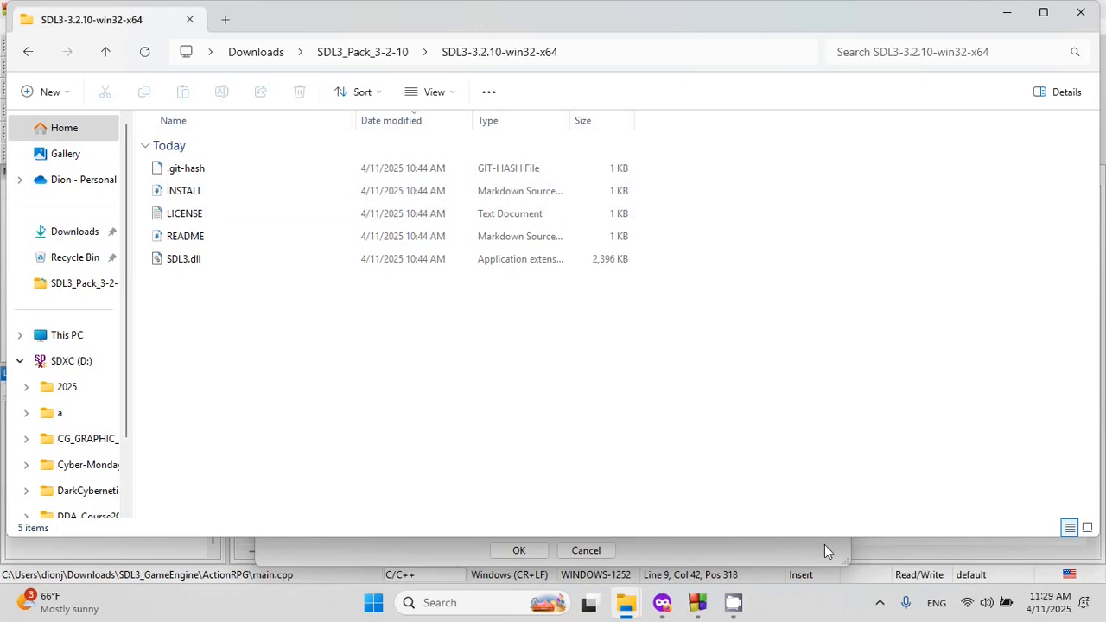
Step: Switch to Code::Blocks and examine the compiler search directories of the Debug target in the project build options
left_click(697, 603)
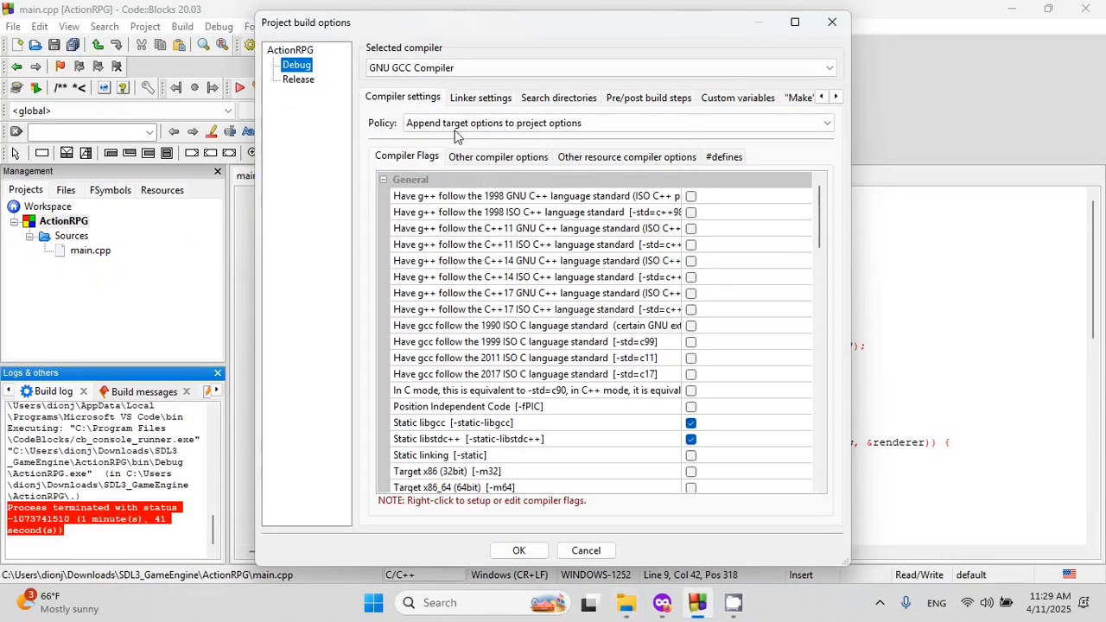
left_click(553, 99)
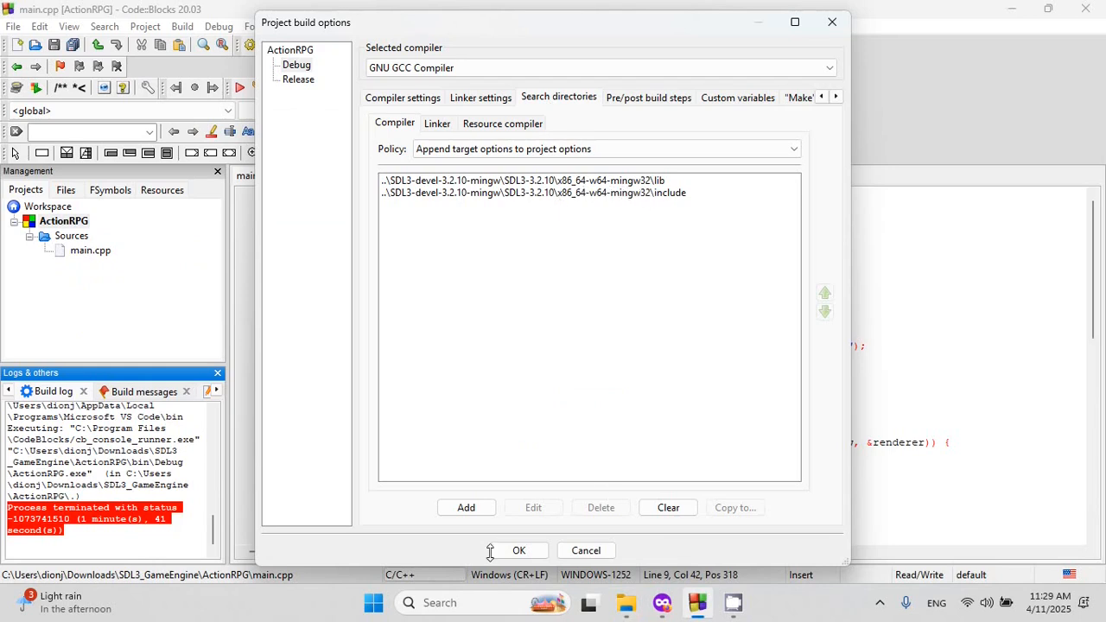
Step: Browse to the lib folder in SDL3-devel-3.2.10-mingw\SDL3-3.2.10\x86_64-w64-mingw32 as a new compiler search directory, and cancel the addition
left_click(465, 507)
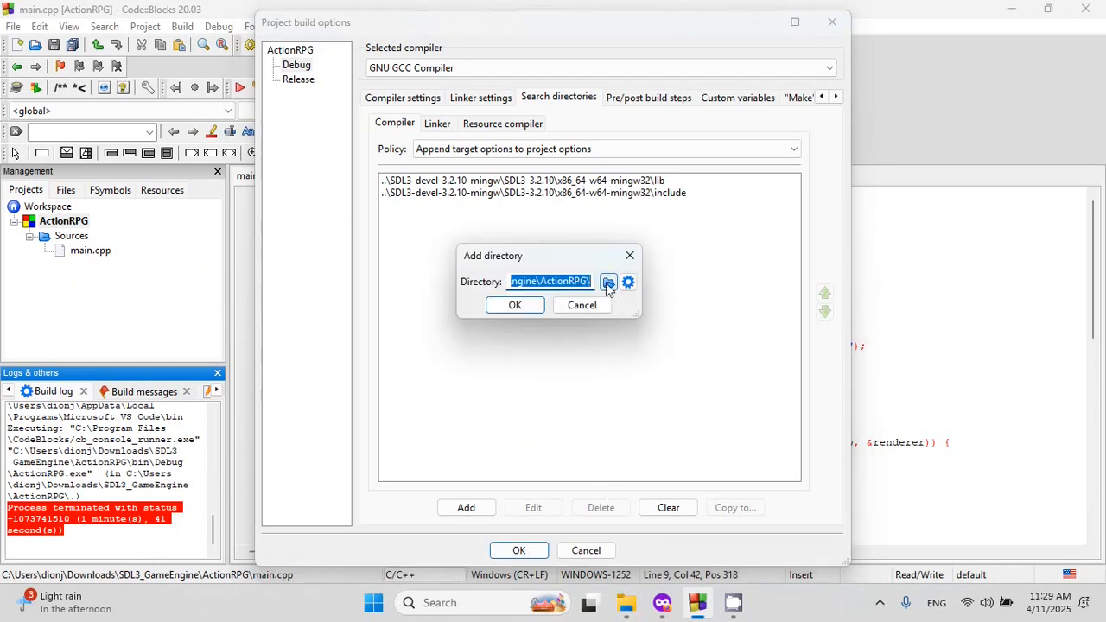
left_click(607, 282)
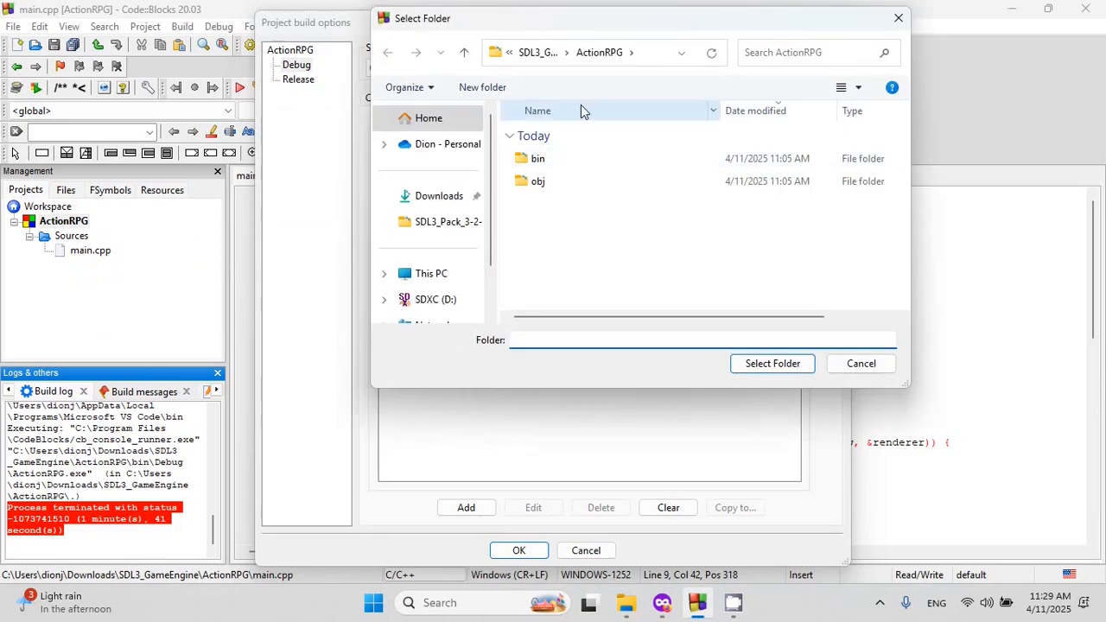
left_click(546, 56)
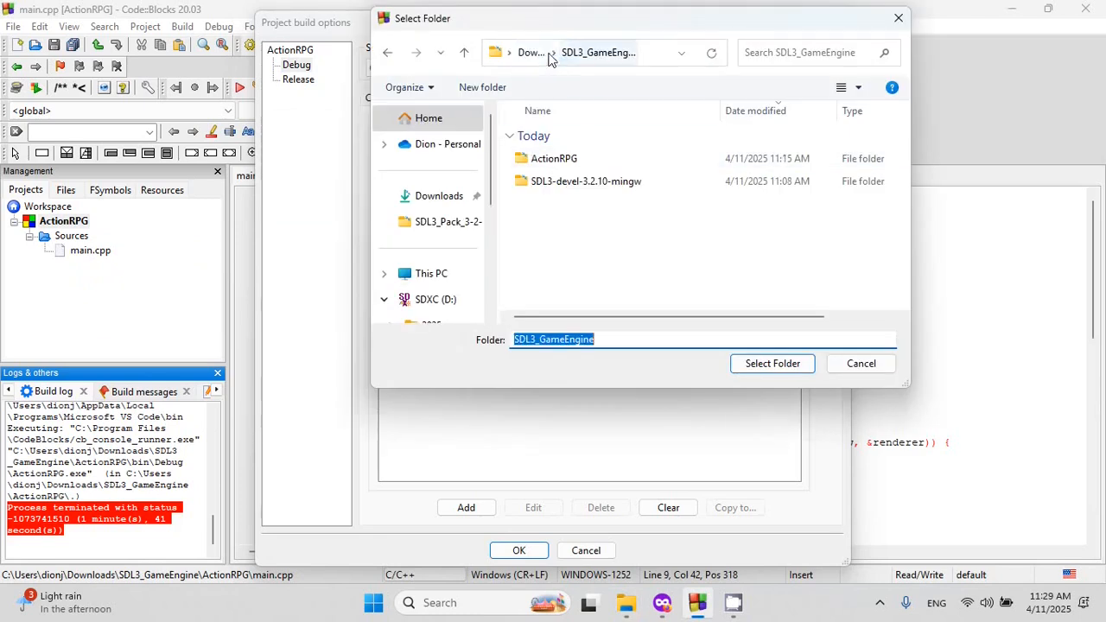
double_click(587, 186)
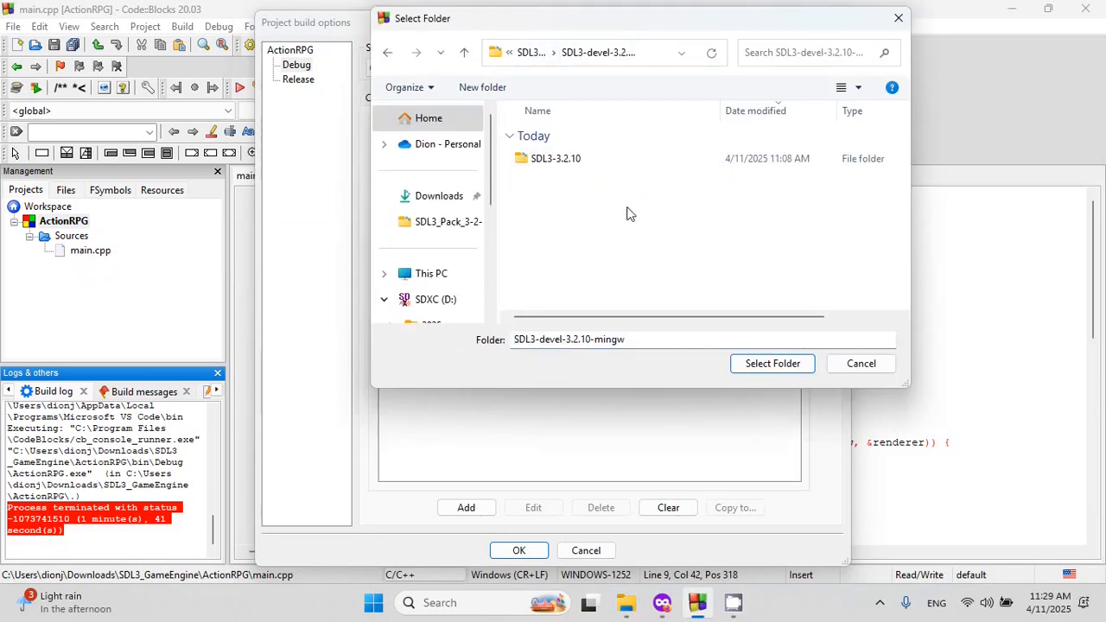
double_click(570, 163)
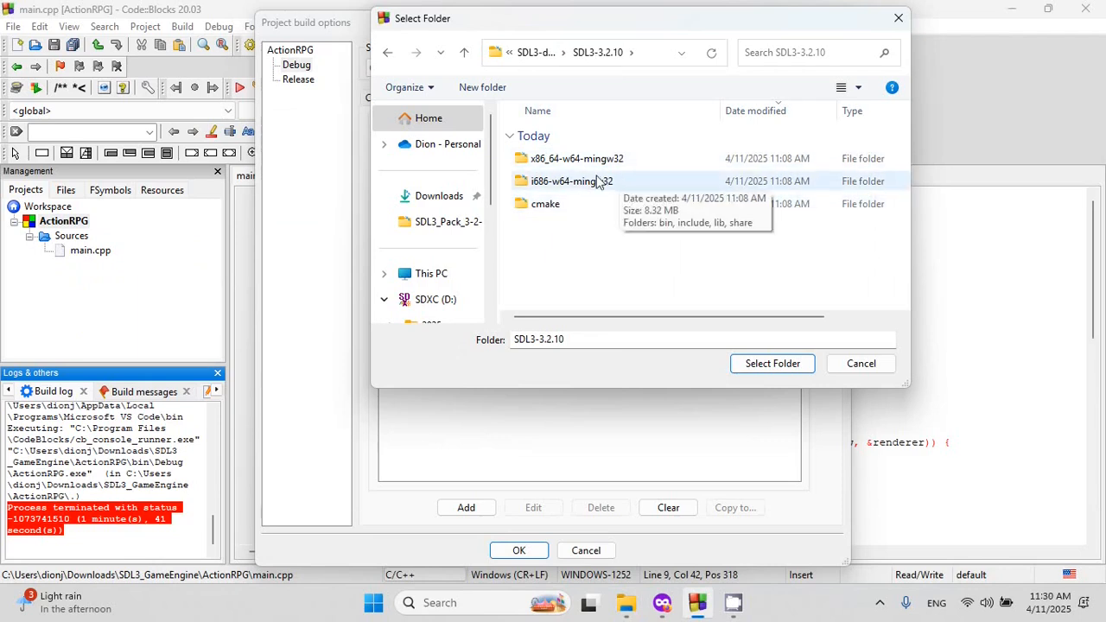
double_click(566, 159)
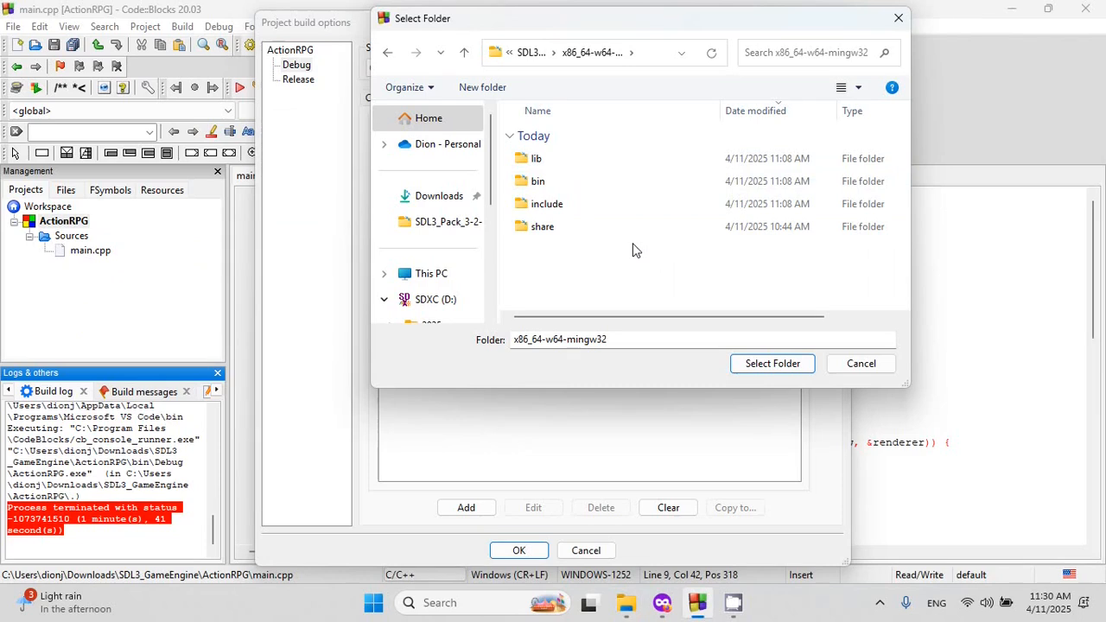
left_click(553, 159)
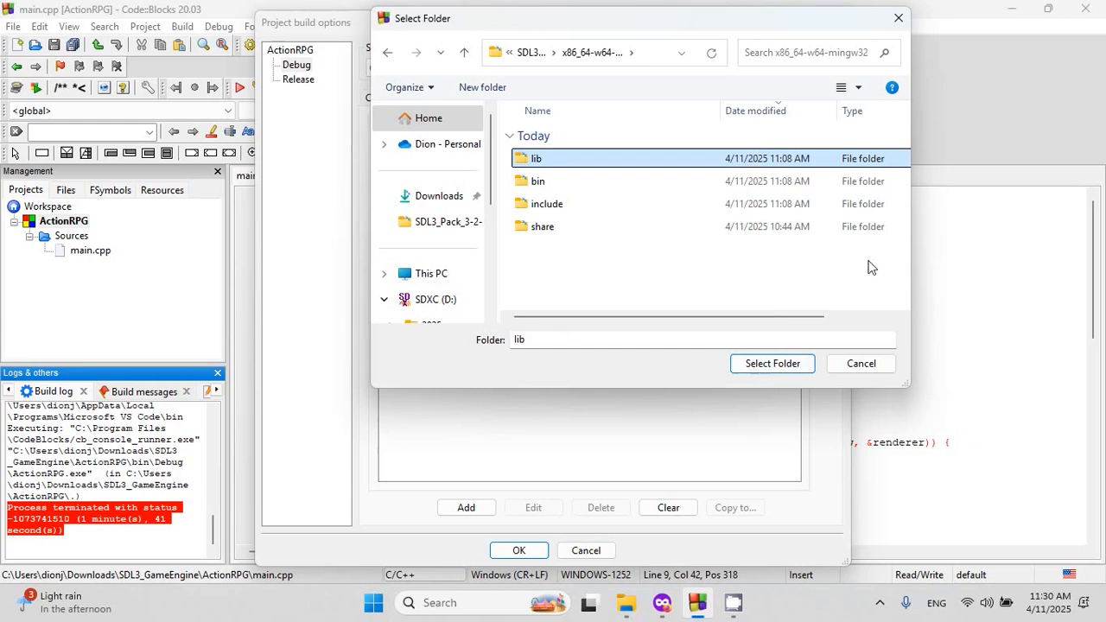
left_click(899, 17)
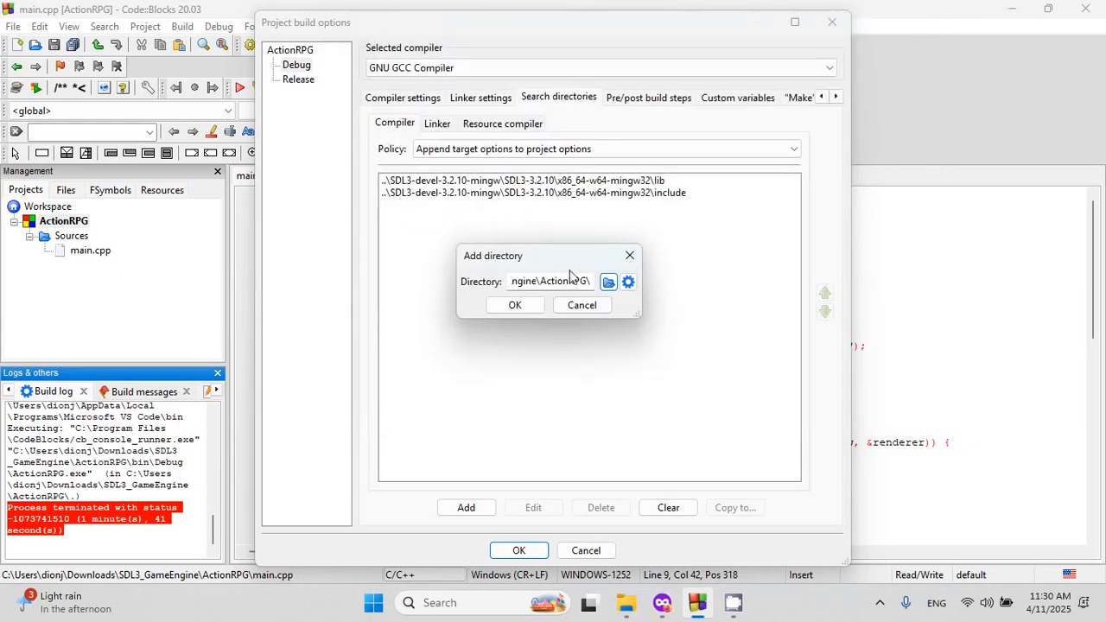
left_click(630, 256)
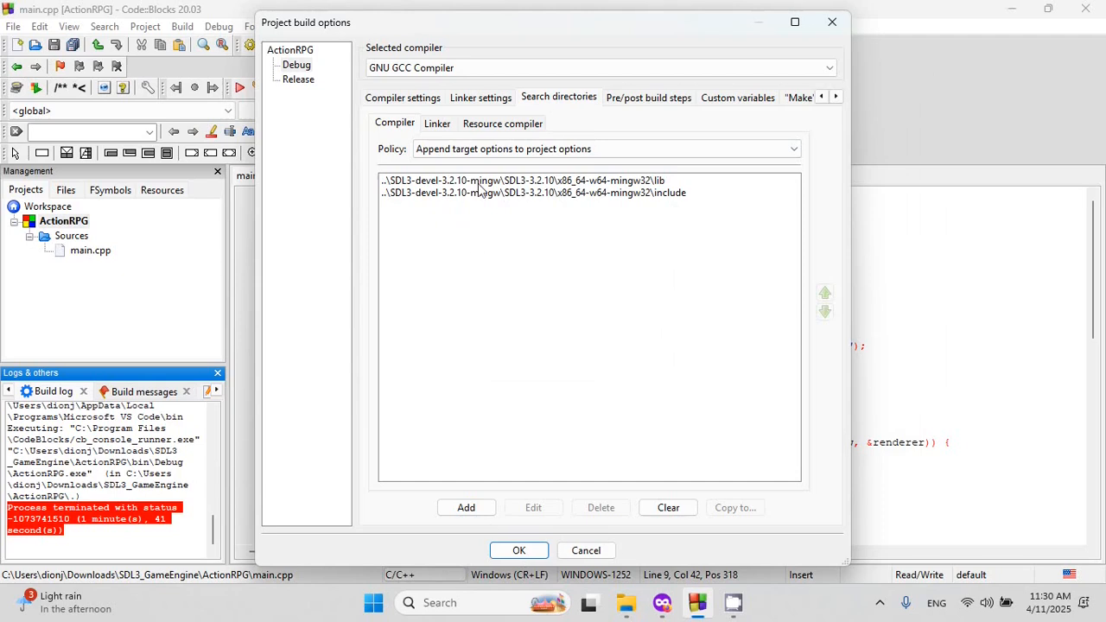
Step: Review the Debug target's compiler flags and other linker options, and accept the project build options
left_click(403, 100)
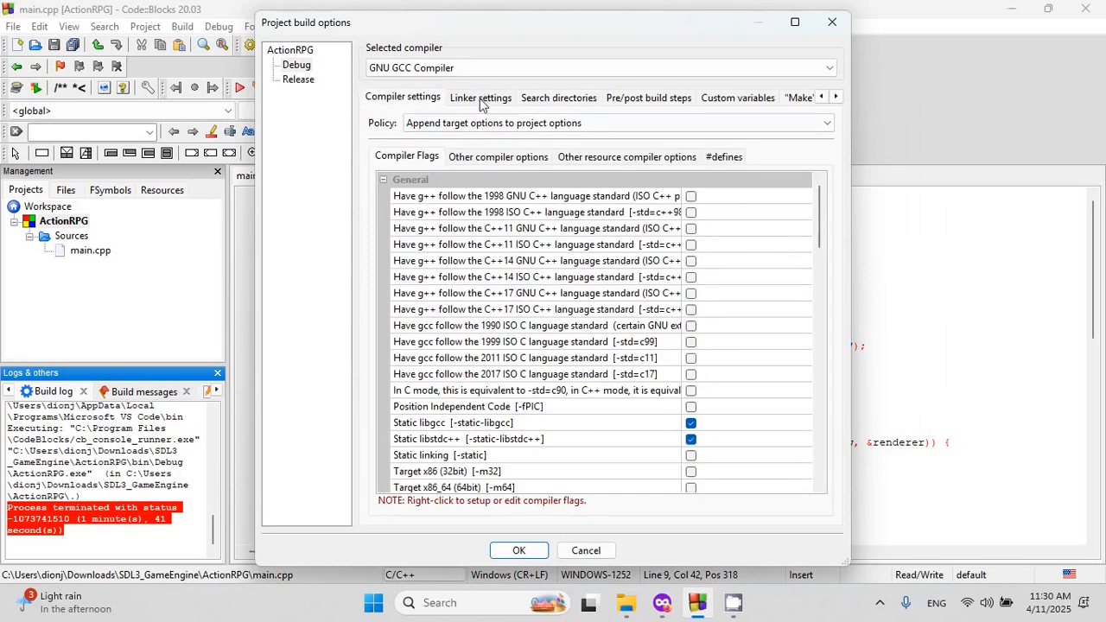
left_click(481, 98)
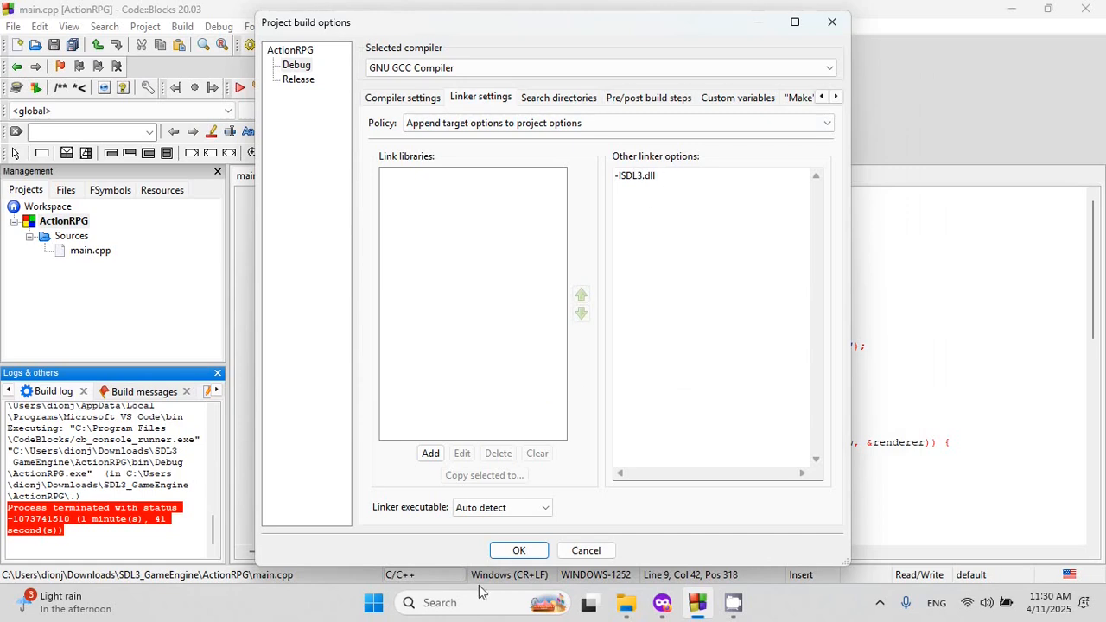
left_click(516, 550)
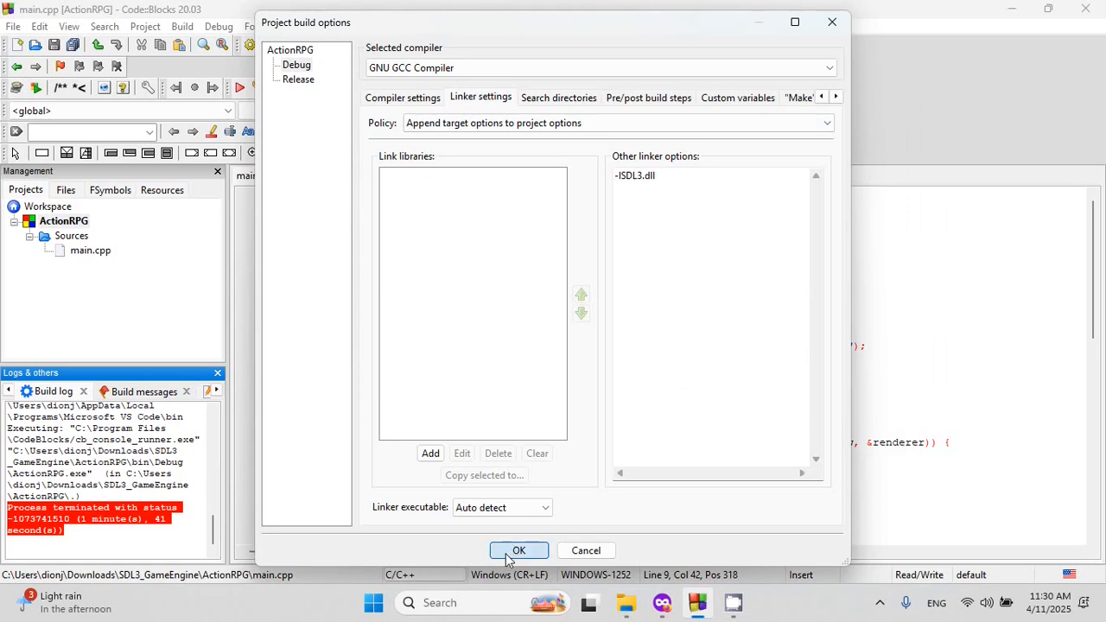
Step: Build and run the ActionRPG project, and close its renderer window and the console
left_click(249, 46)
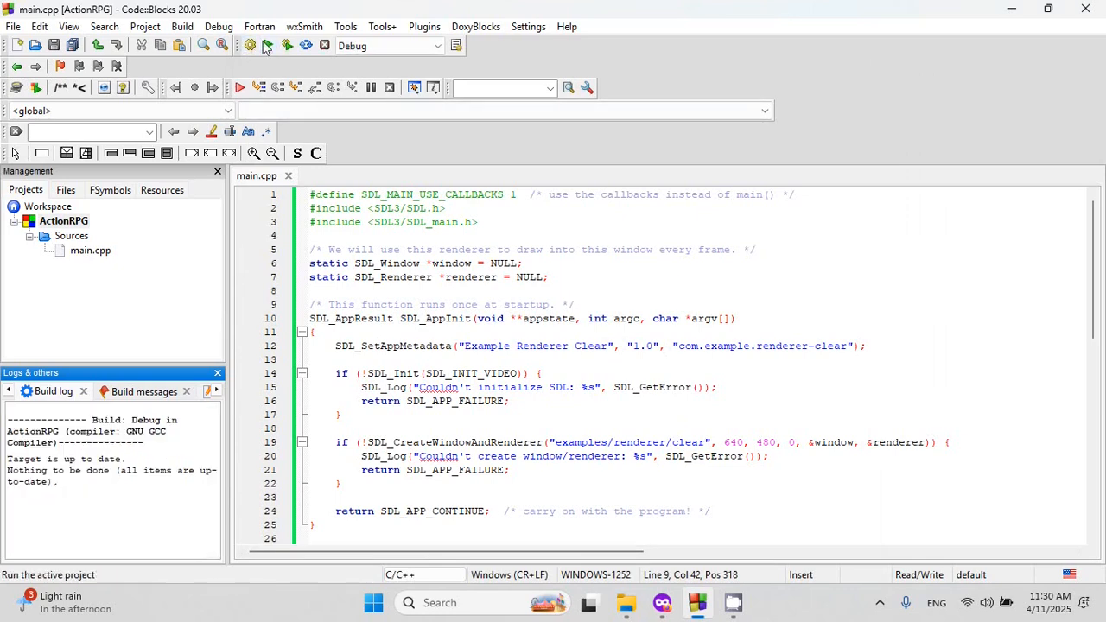
left_click(267, 45)
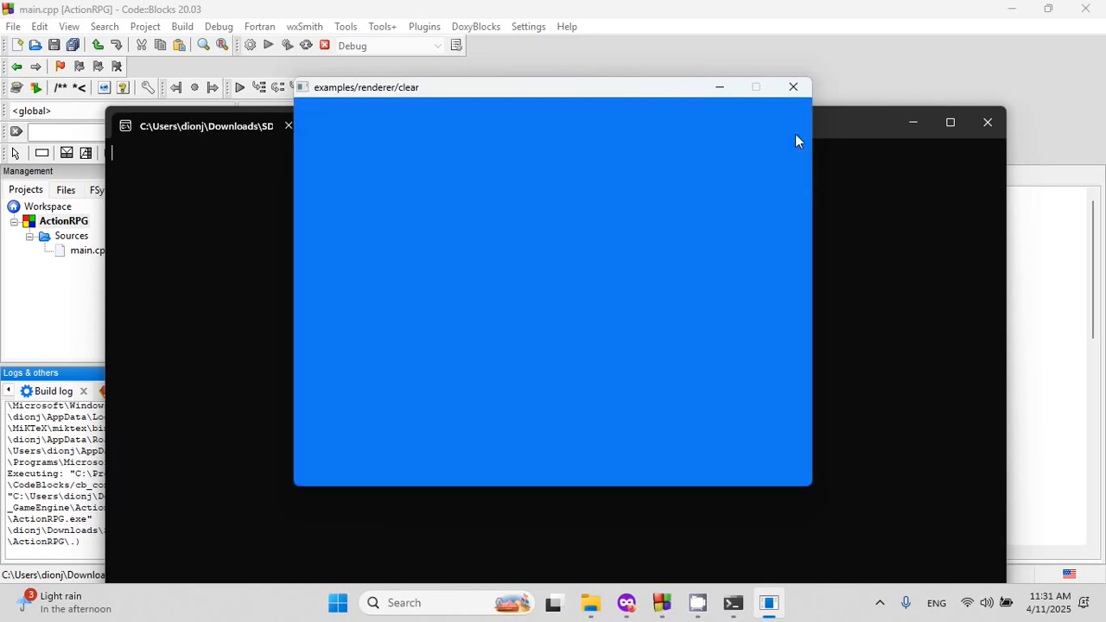
left_click(802, 88)
left_click(988, 123)
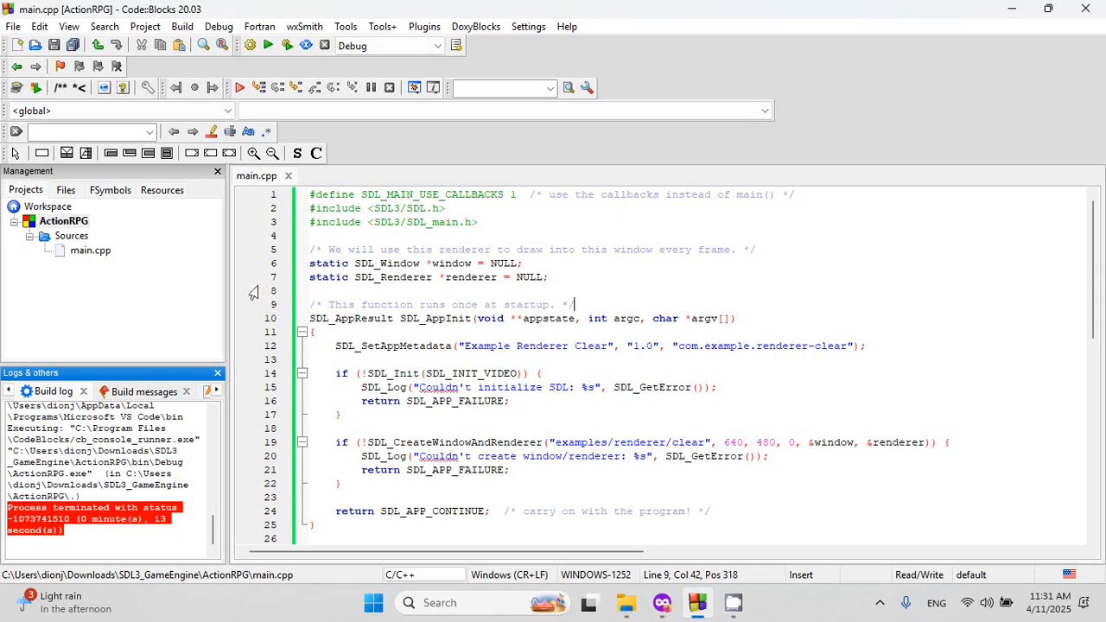
Step: Reopen the ActionRPG build options to review the search directories and linker settings, and close them without changes
right_click(59, 221)
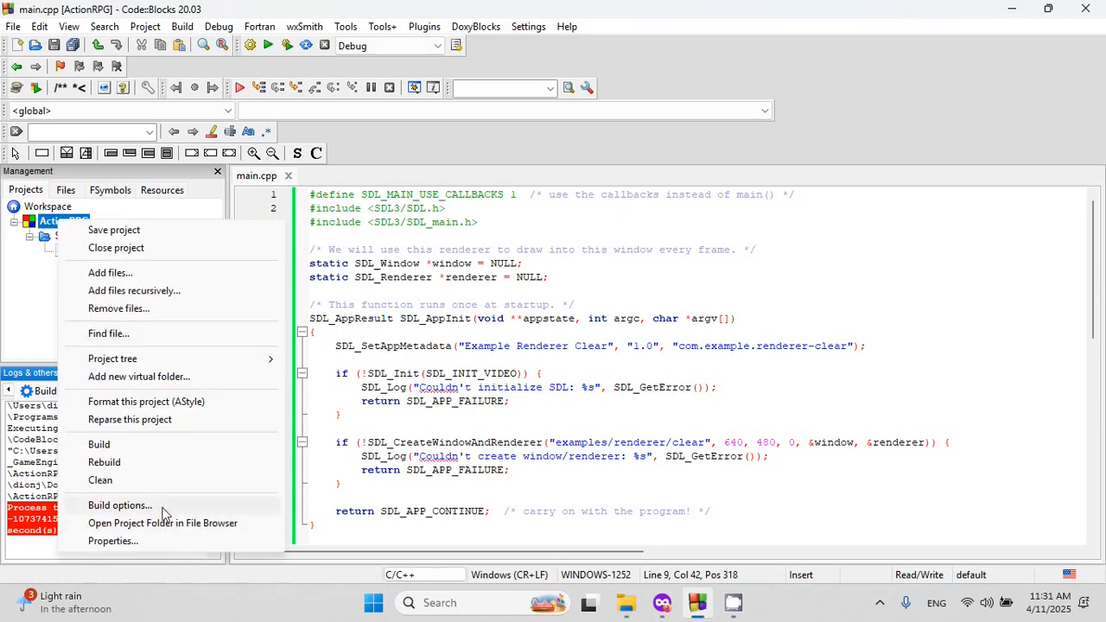
left_click(121, 506)
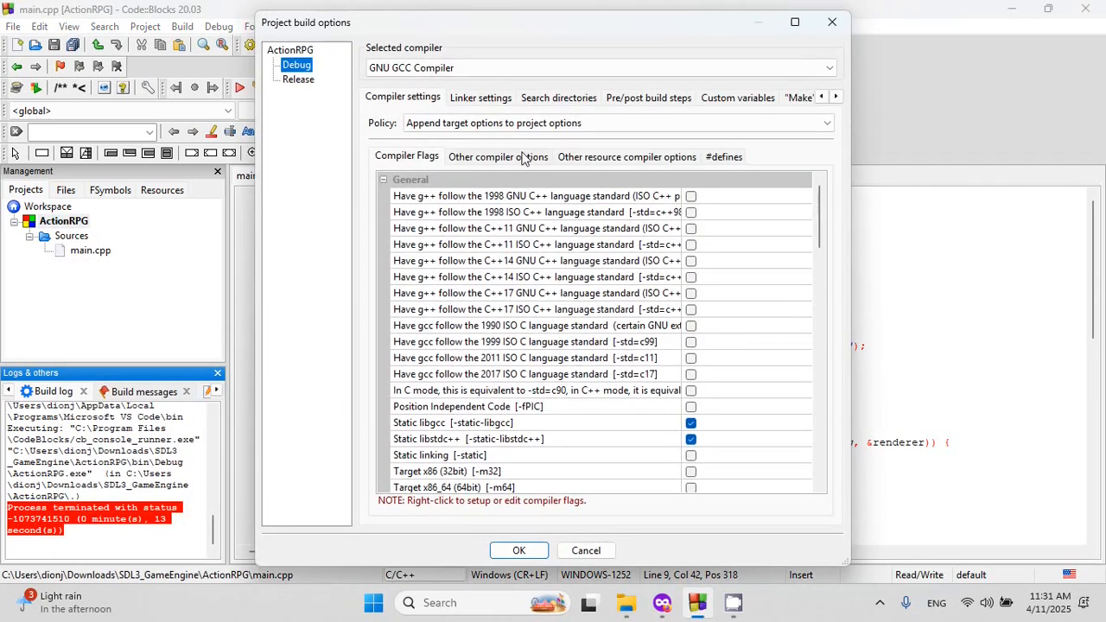
left_click(574, 103)
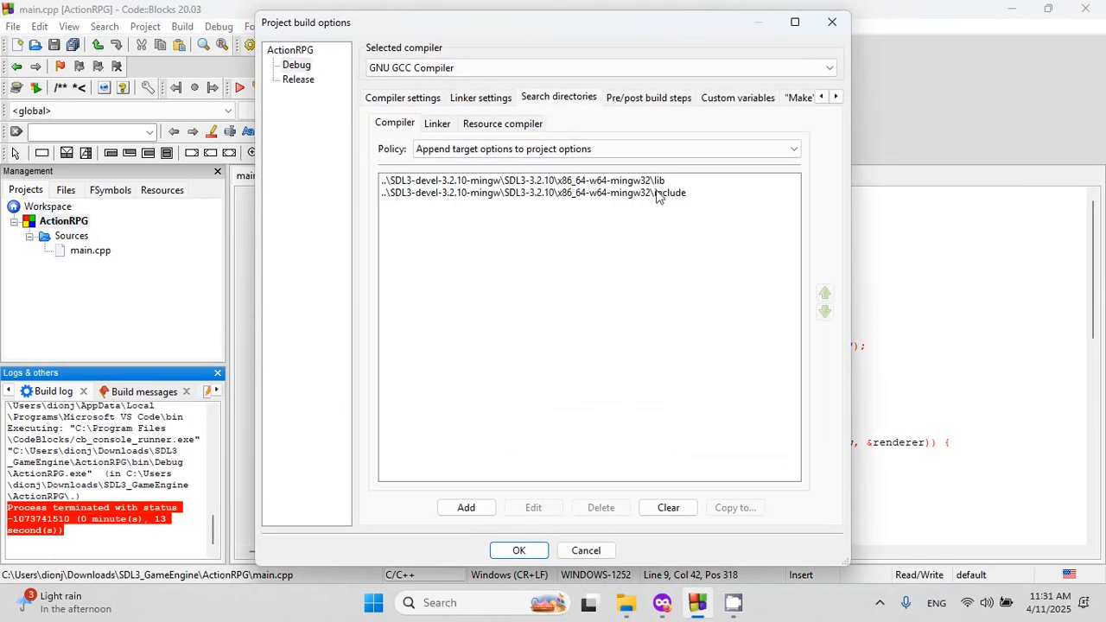
left_click(477, 102)
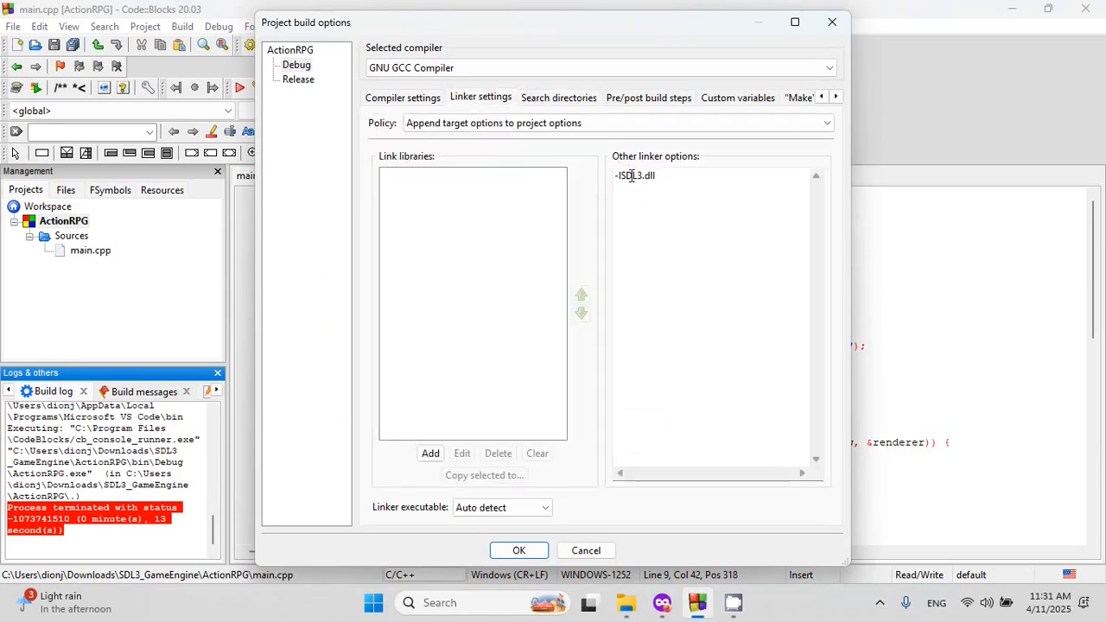
left_click(832, 22)
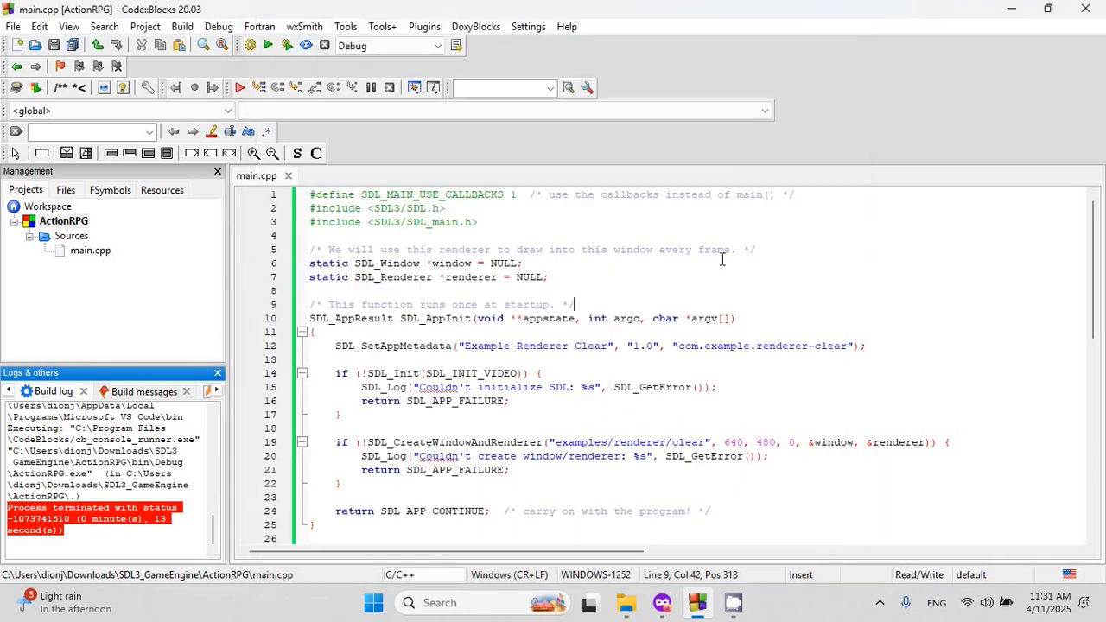
Step: Switch to File Explorer to view the SDL3-3.2.10-win32-x64 folder, and open SDL3_GameEngine\ActionRPG from the Downloads window to check its files
mouse_move(626, 603)
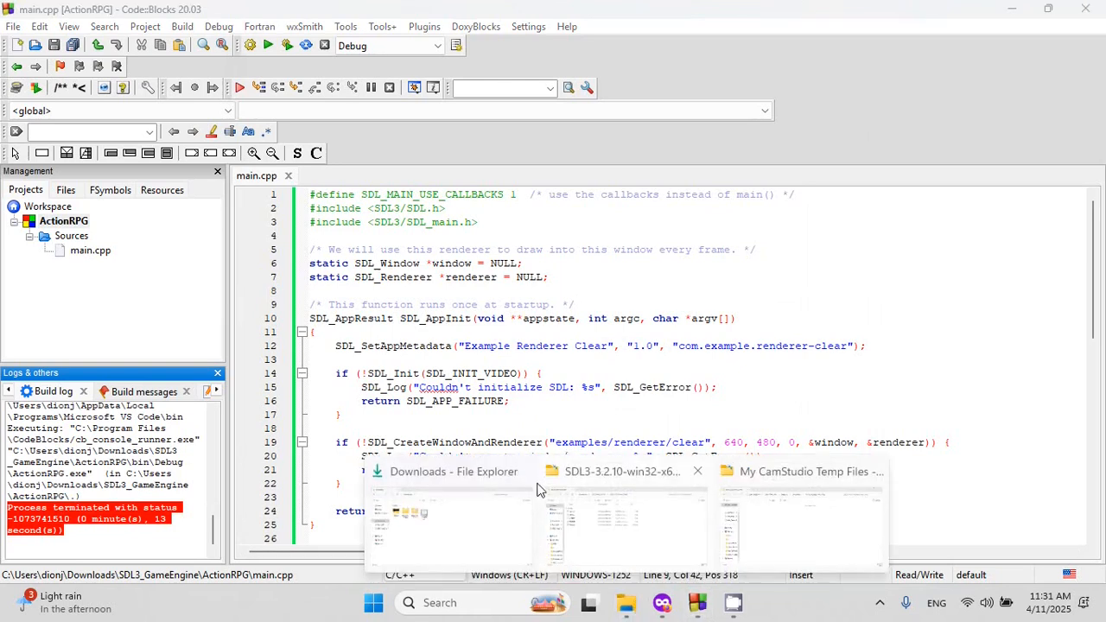
mouse_move(448, 510)
left_click(611, 519)
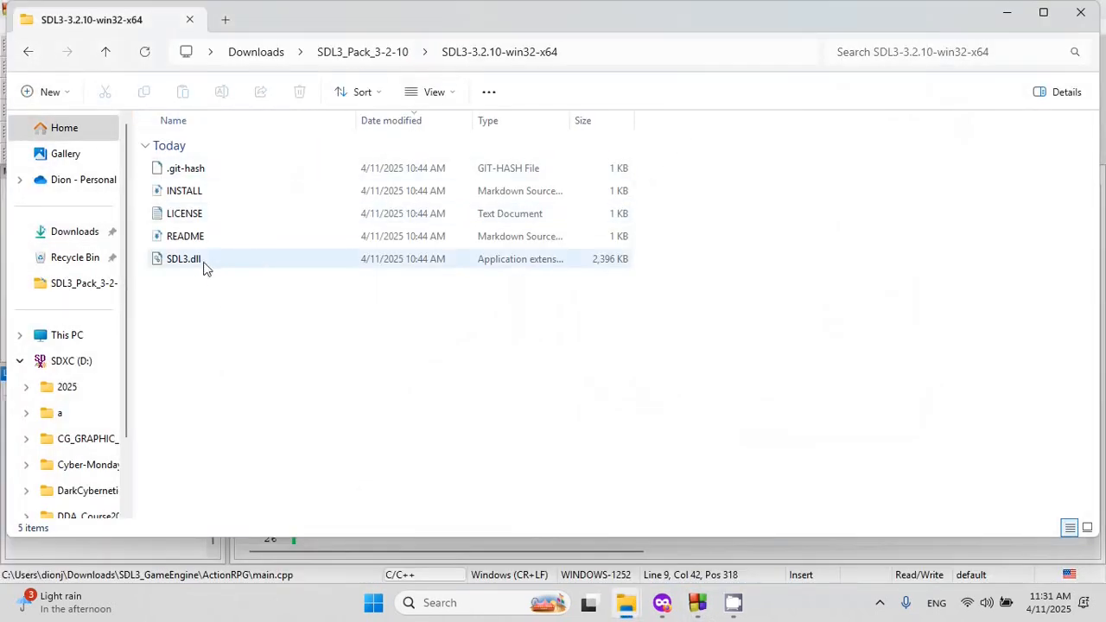
mouse_move(662, 602)
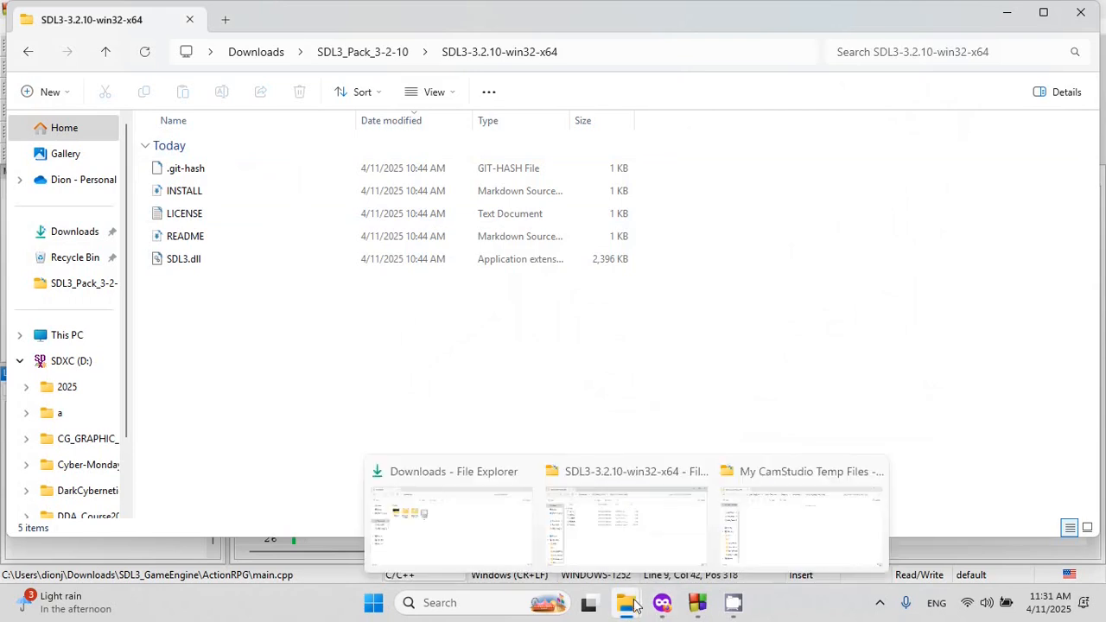
left_click(505, 541)
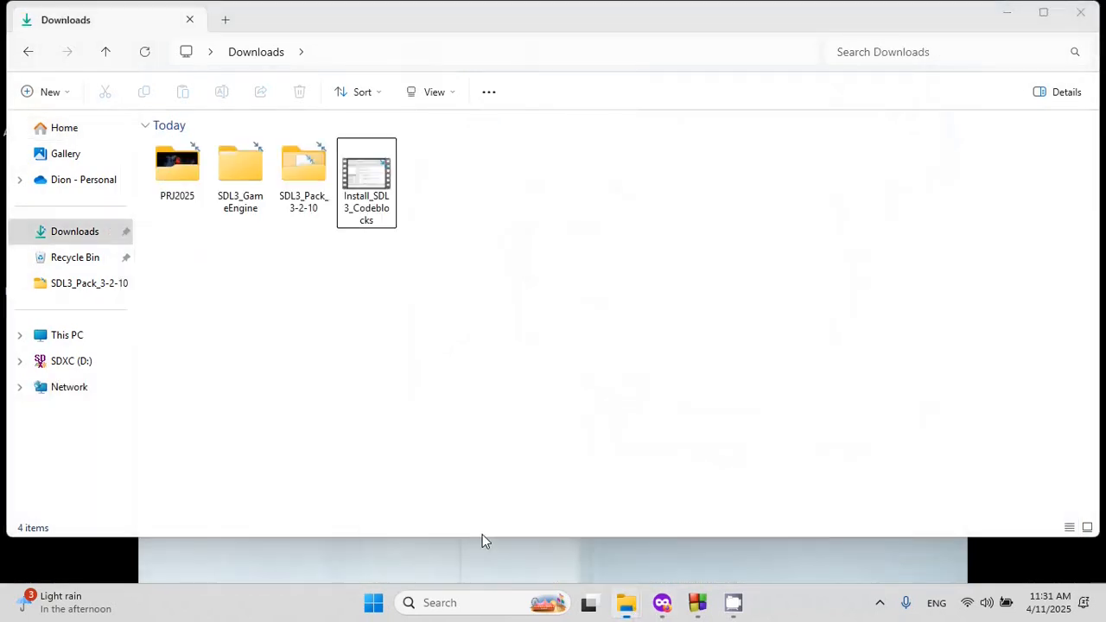
double_click(247, 159)
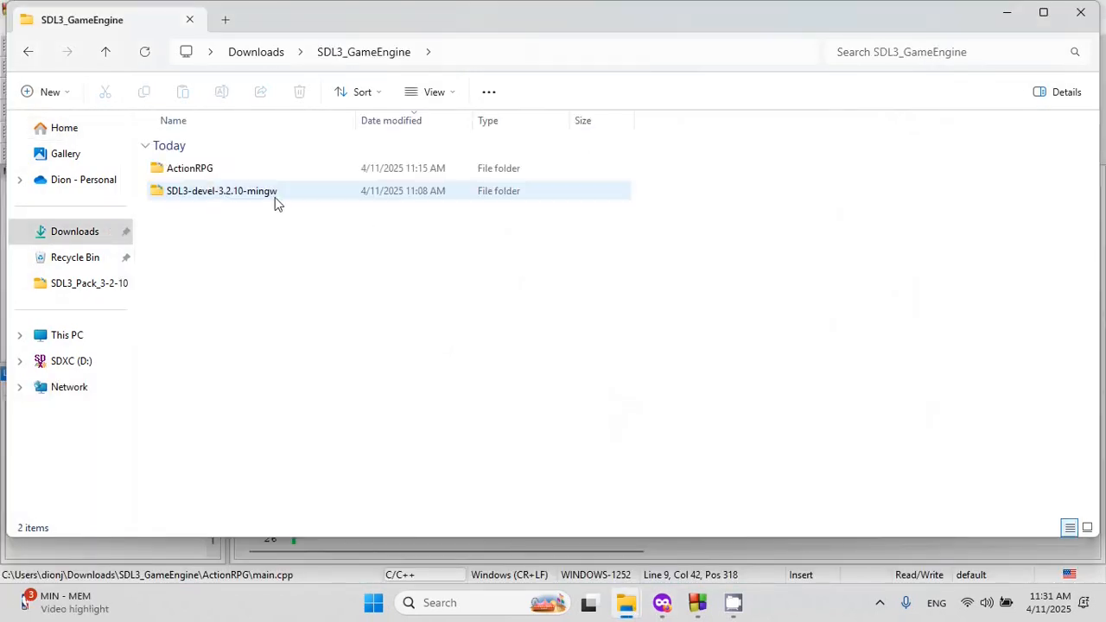
double_click(208, 178)
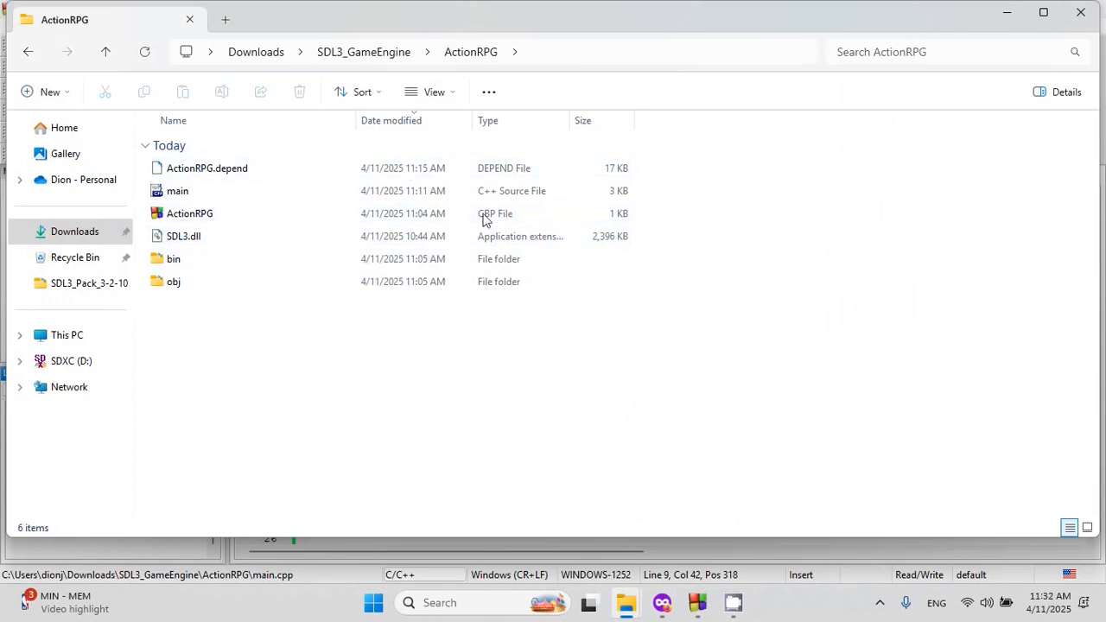
Step: Return to Code::Blocks, rebuild the ActionRPG project in its Debug configuration, and run it again
left_click(695, 604)
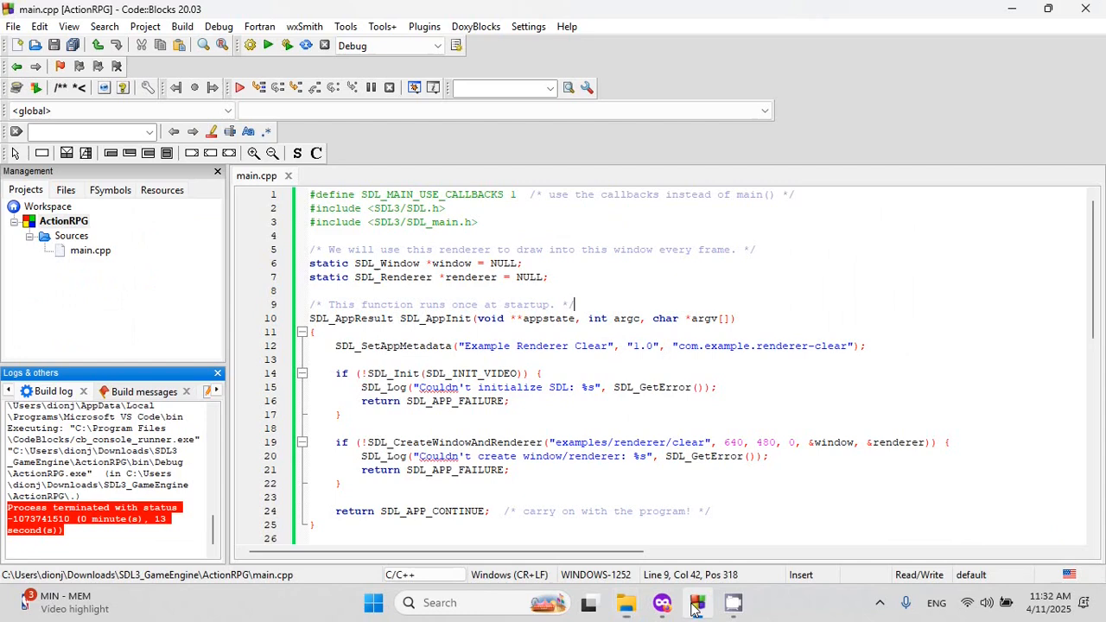
left_click(250, 45)
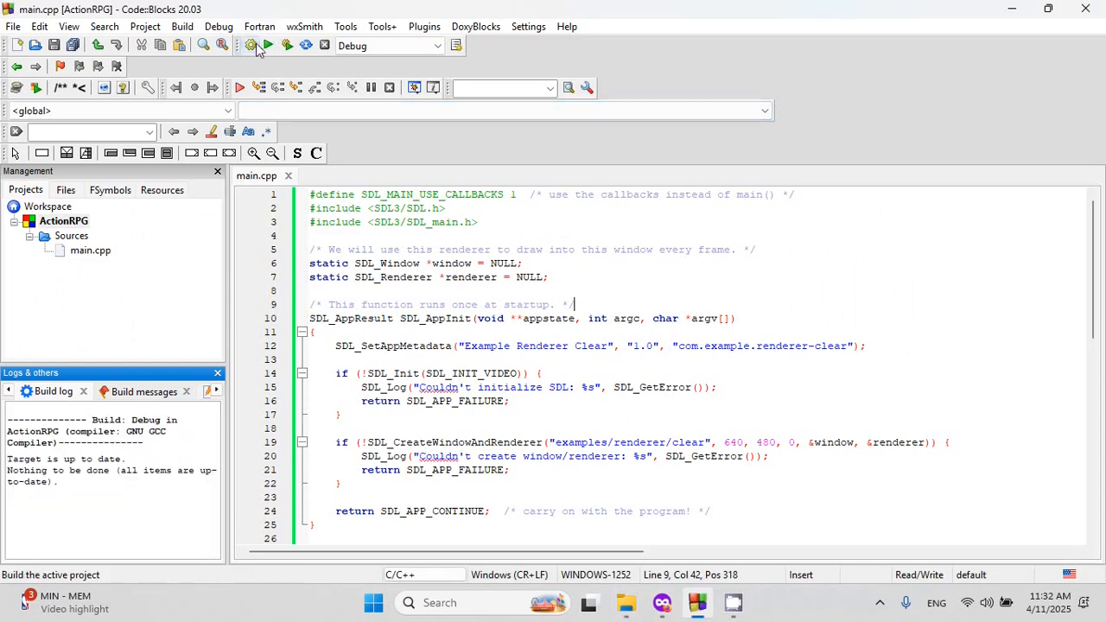
left_click(268, 45)
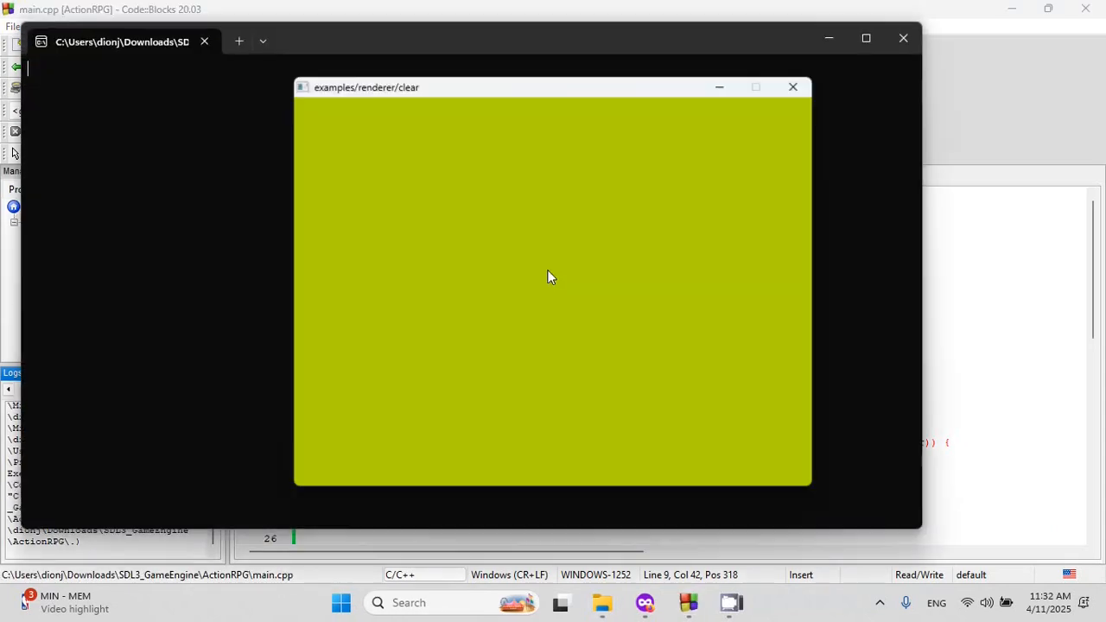